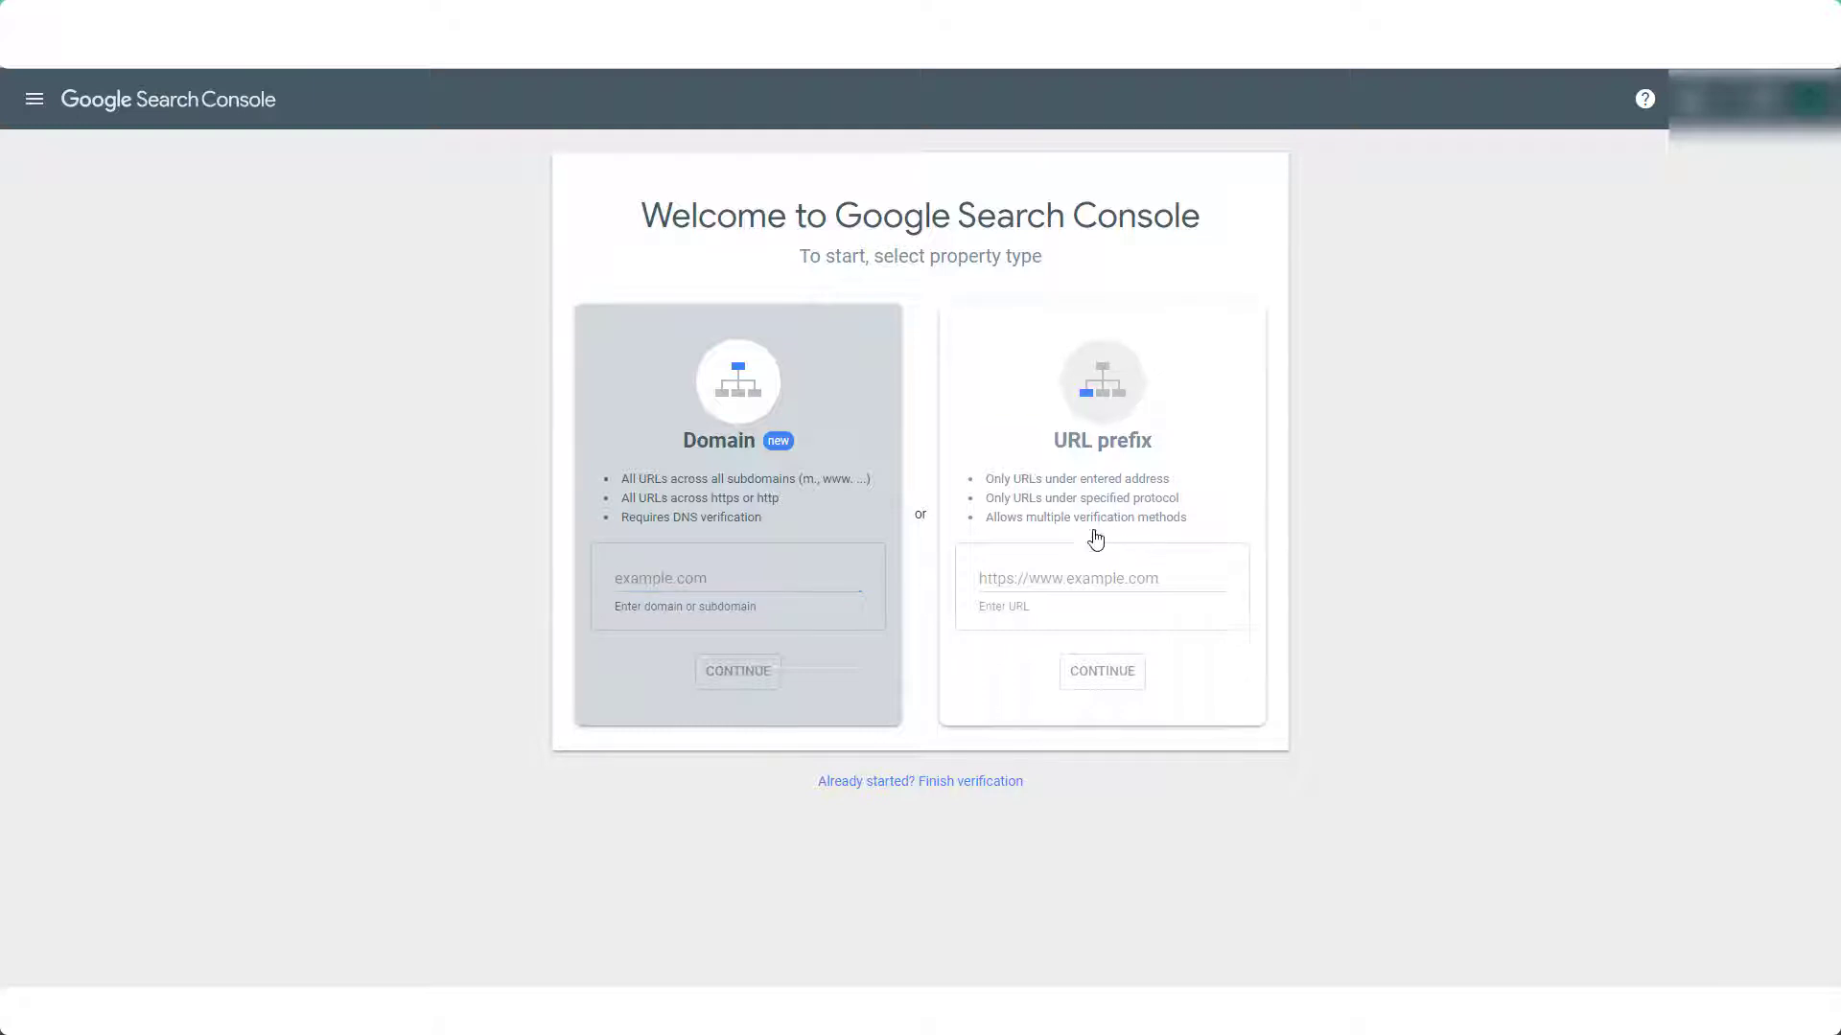
click(993, 577)
key(ctrl+v)
click(1105, 675)
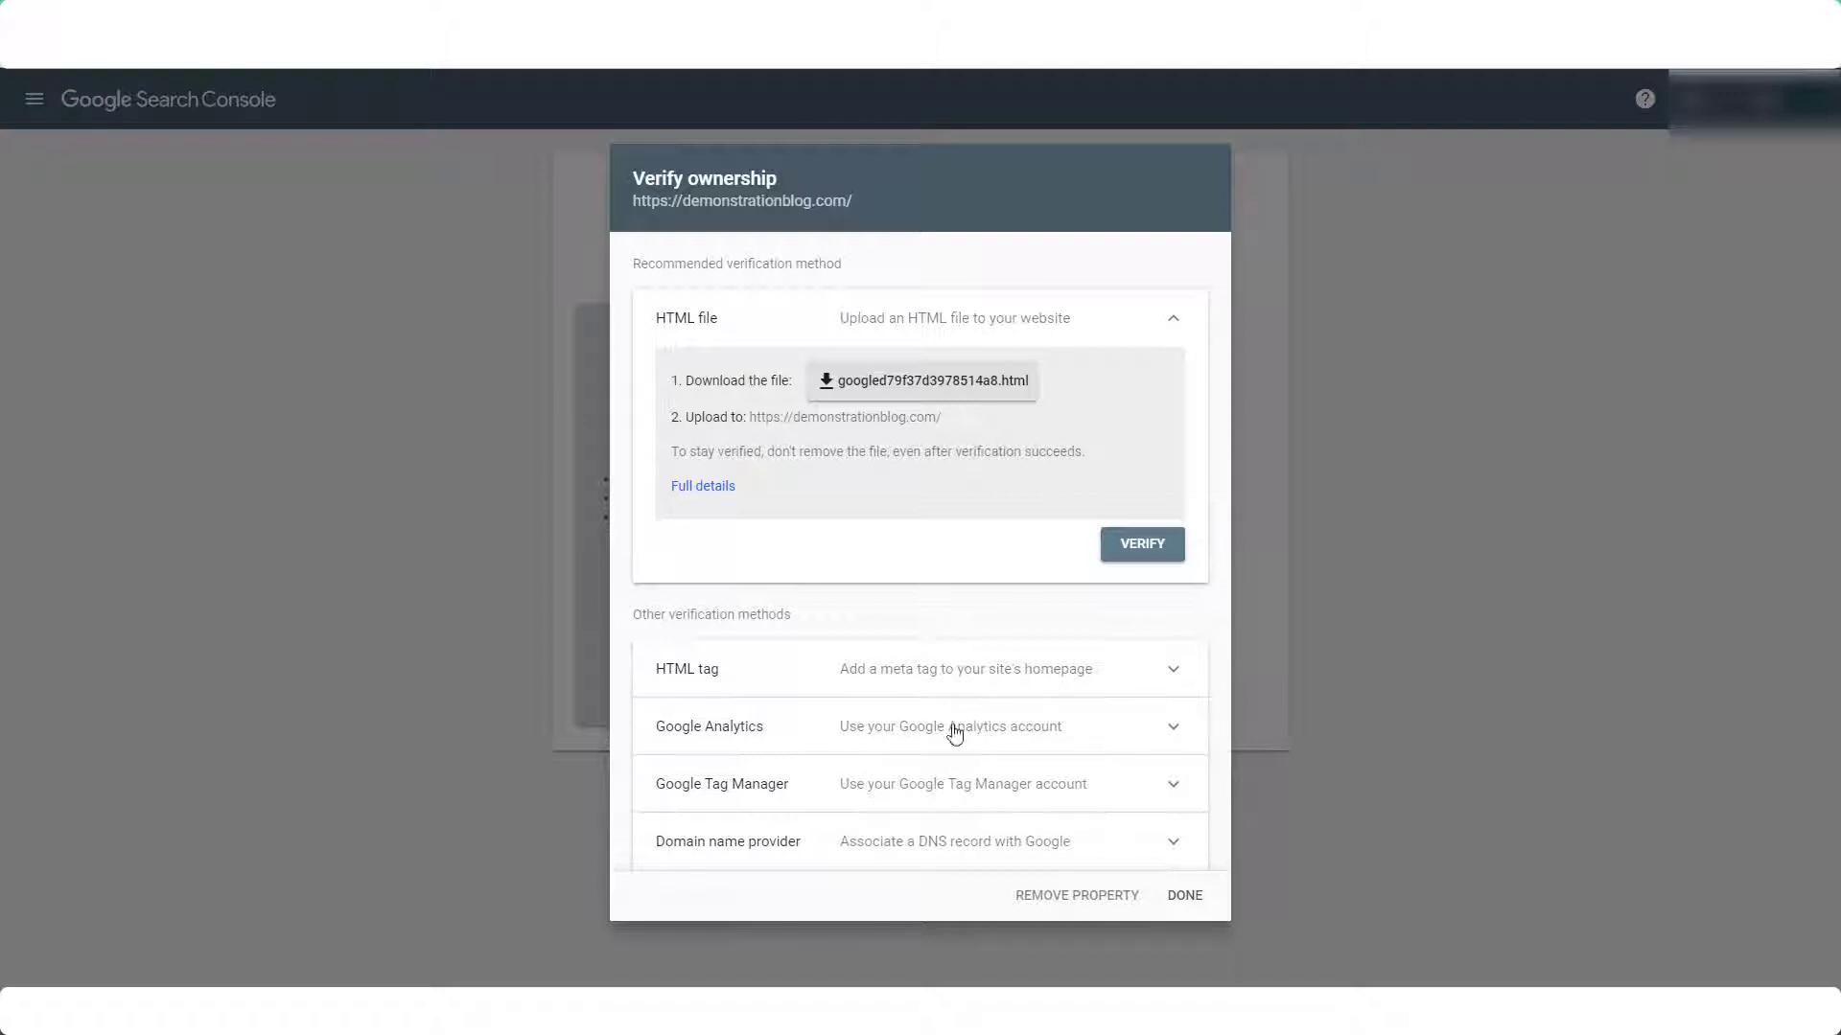
click(1169, 677)
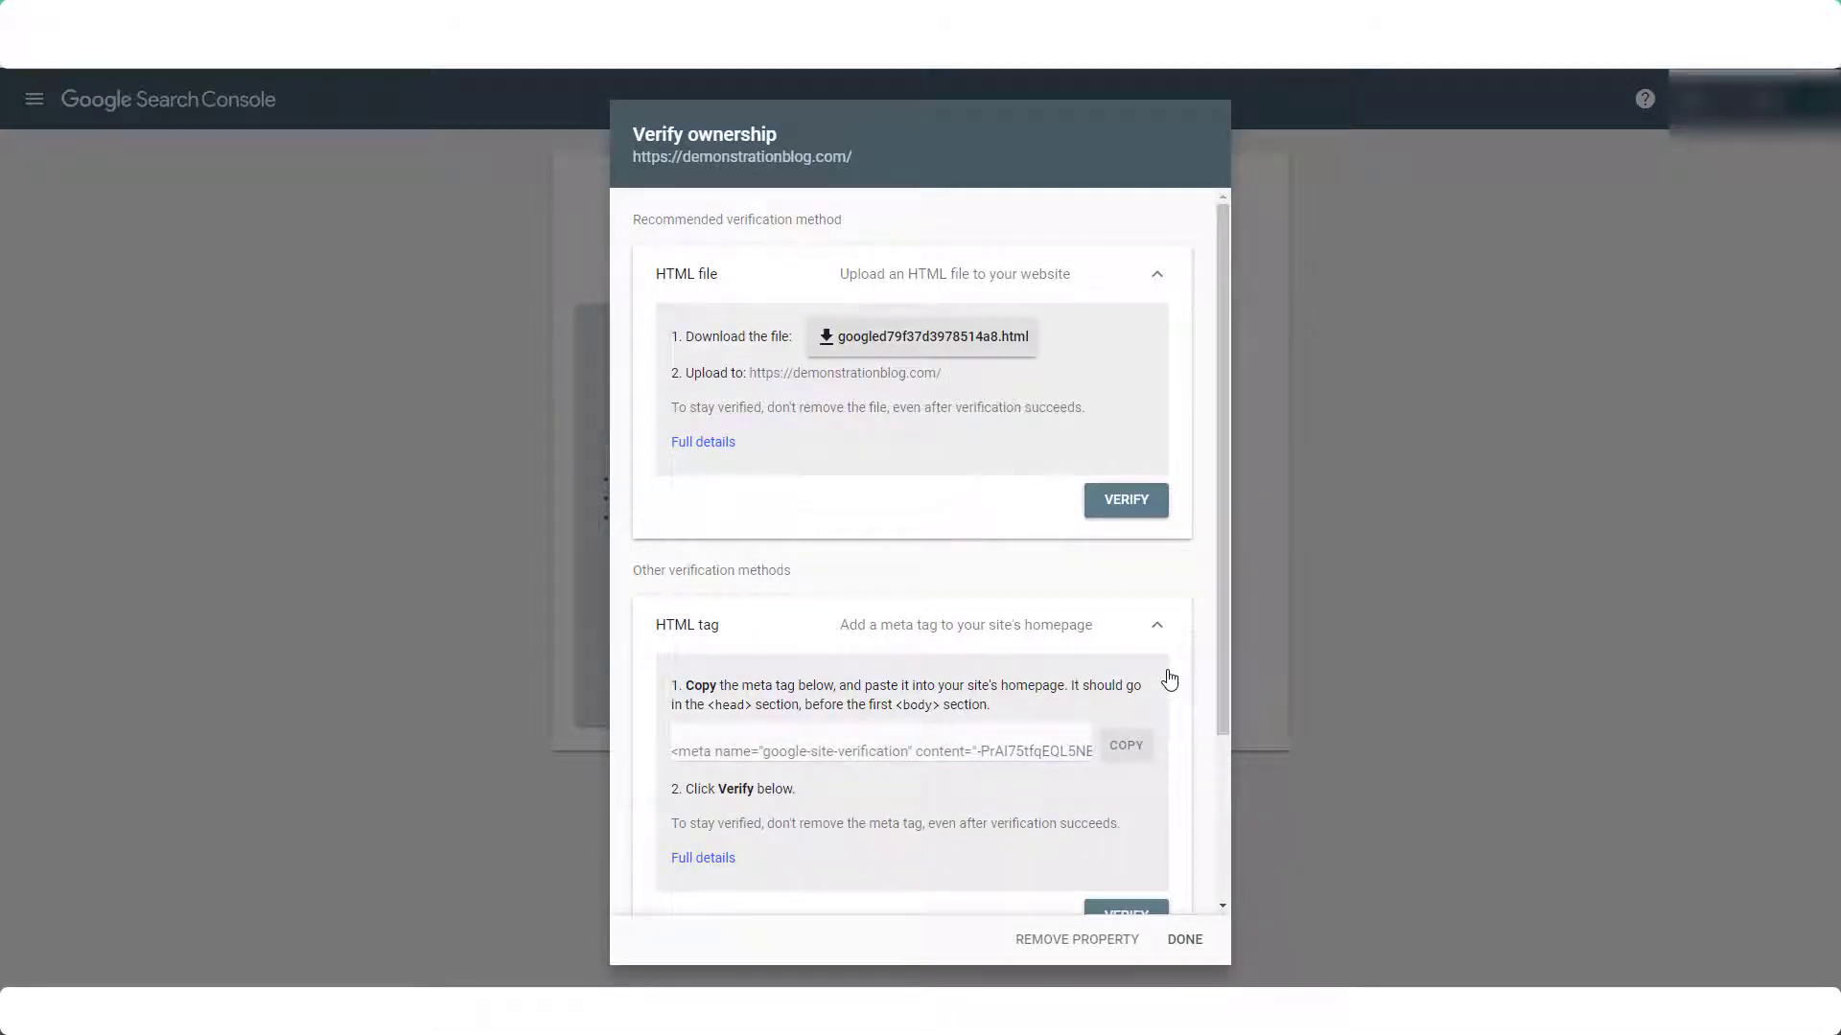
click(1122, 752)
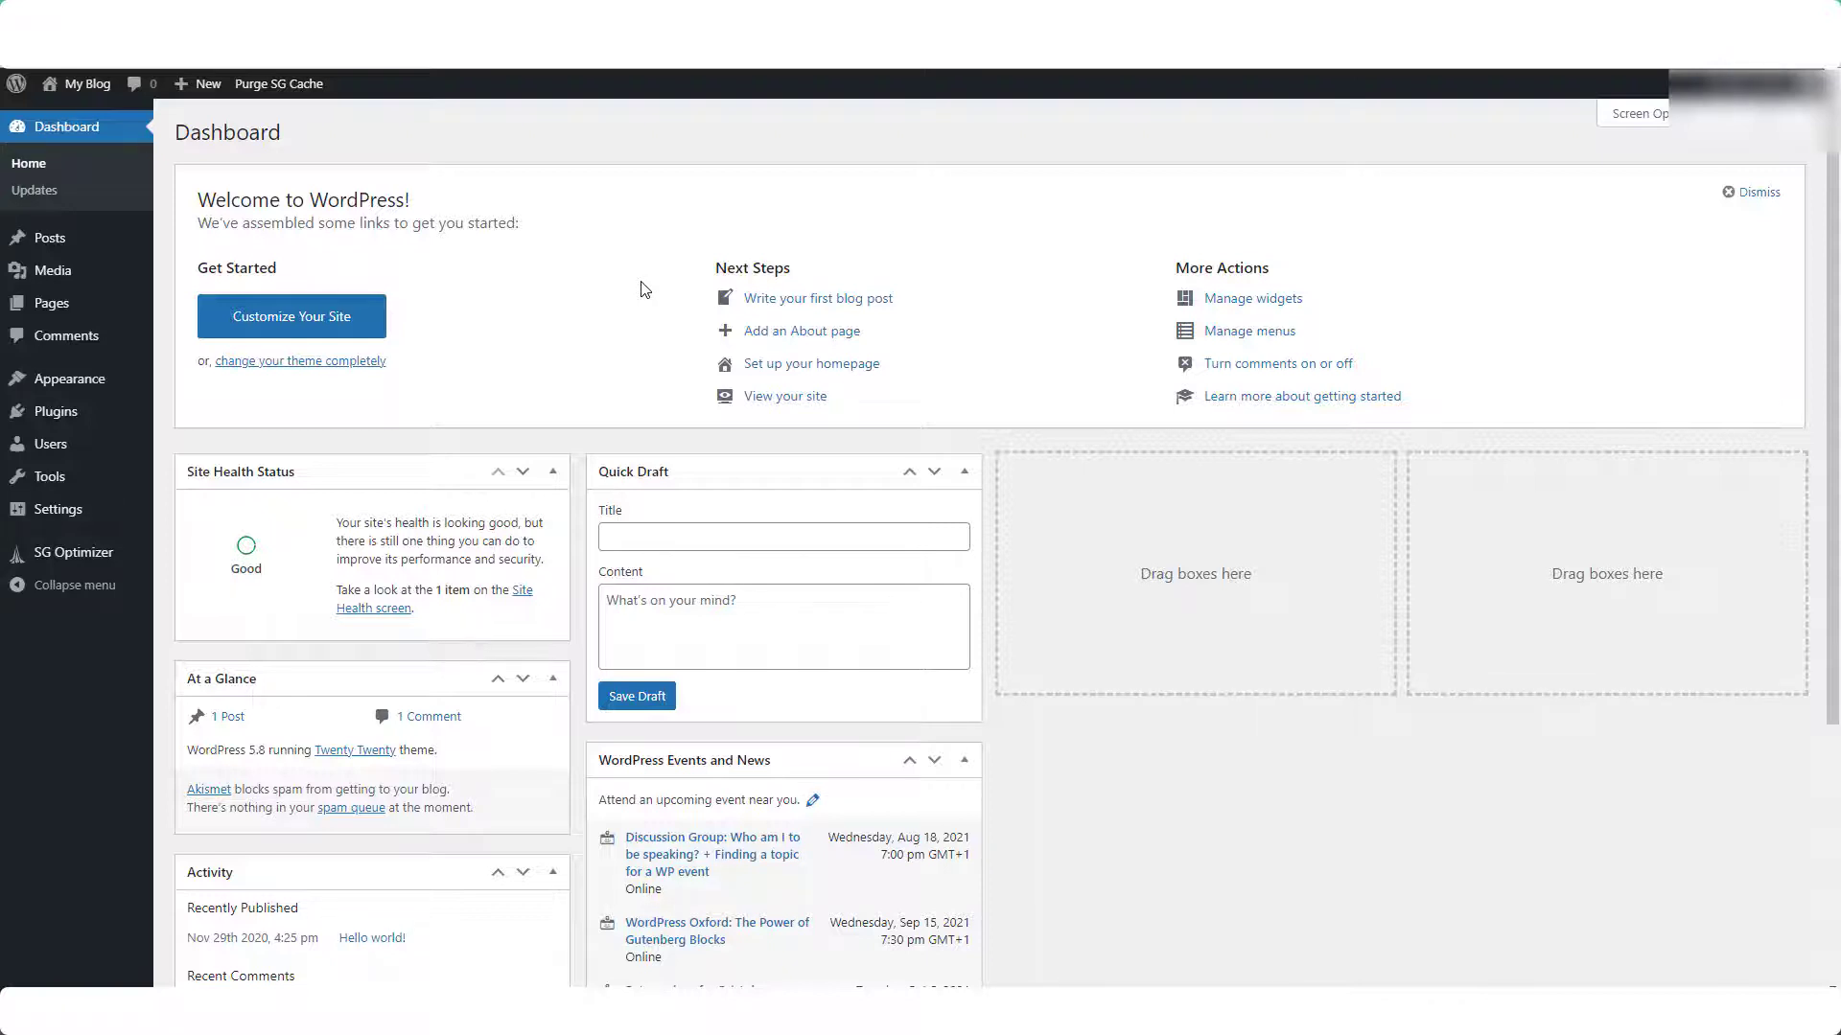
Step: In the WordPress admin, search new plugins for "header and footer scripts", then install and activate Head and Footer Scripts Inserter
mouse_move(57, 411)
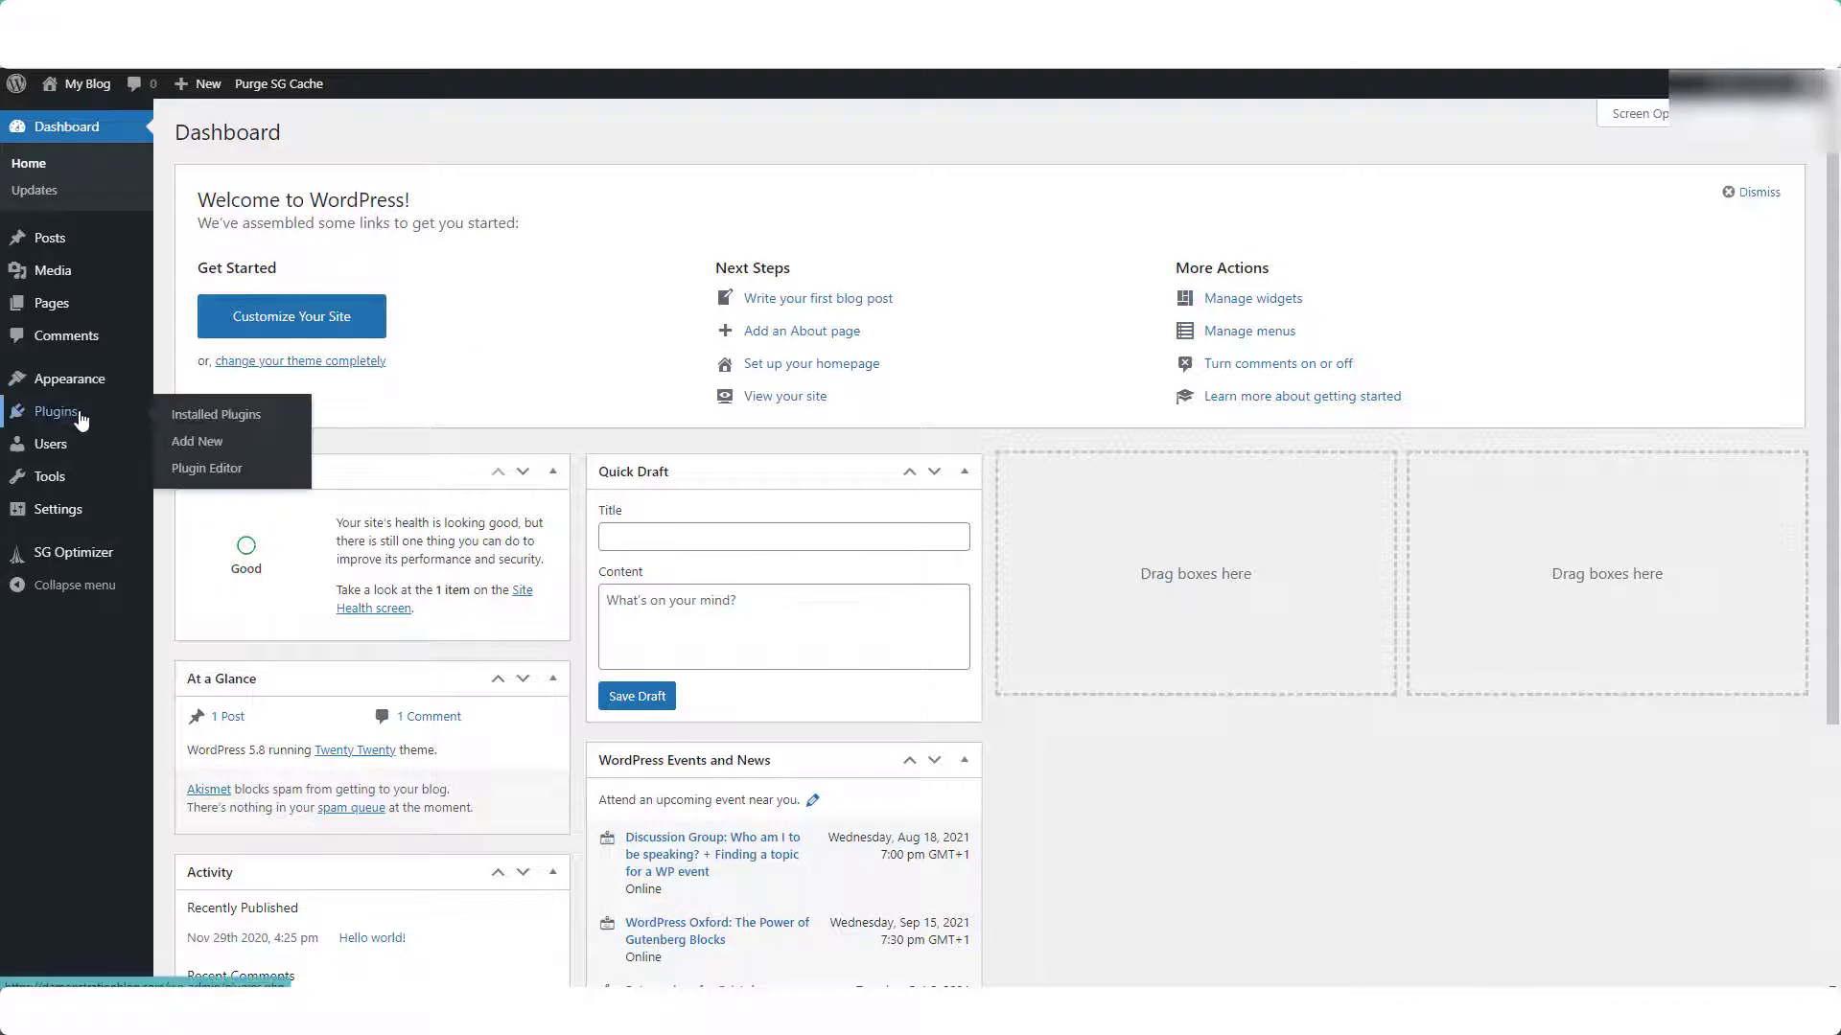
click(192, 447)
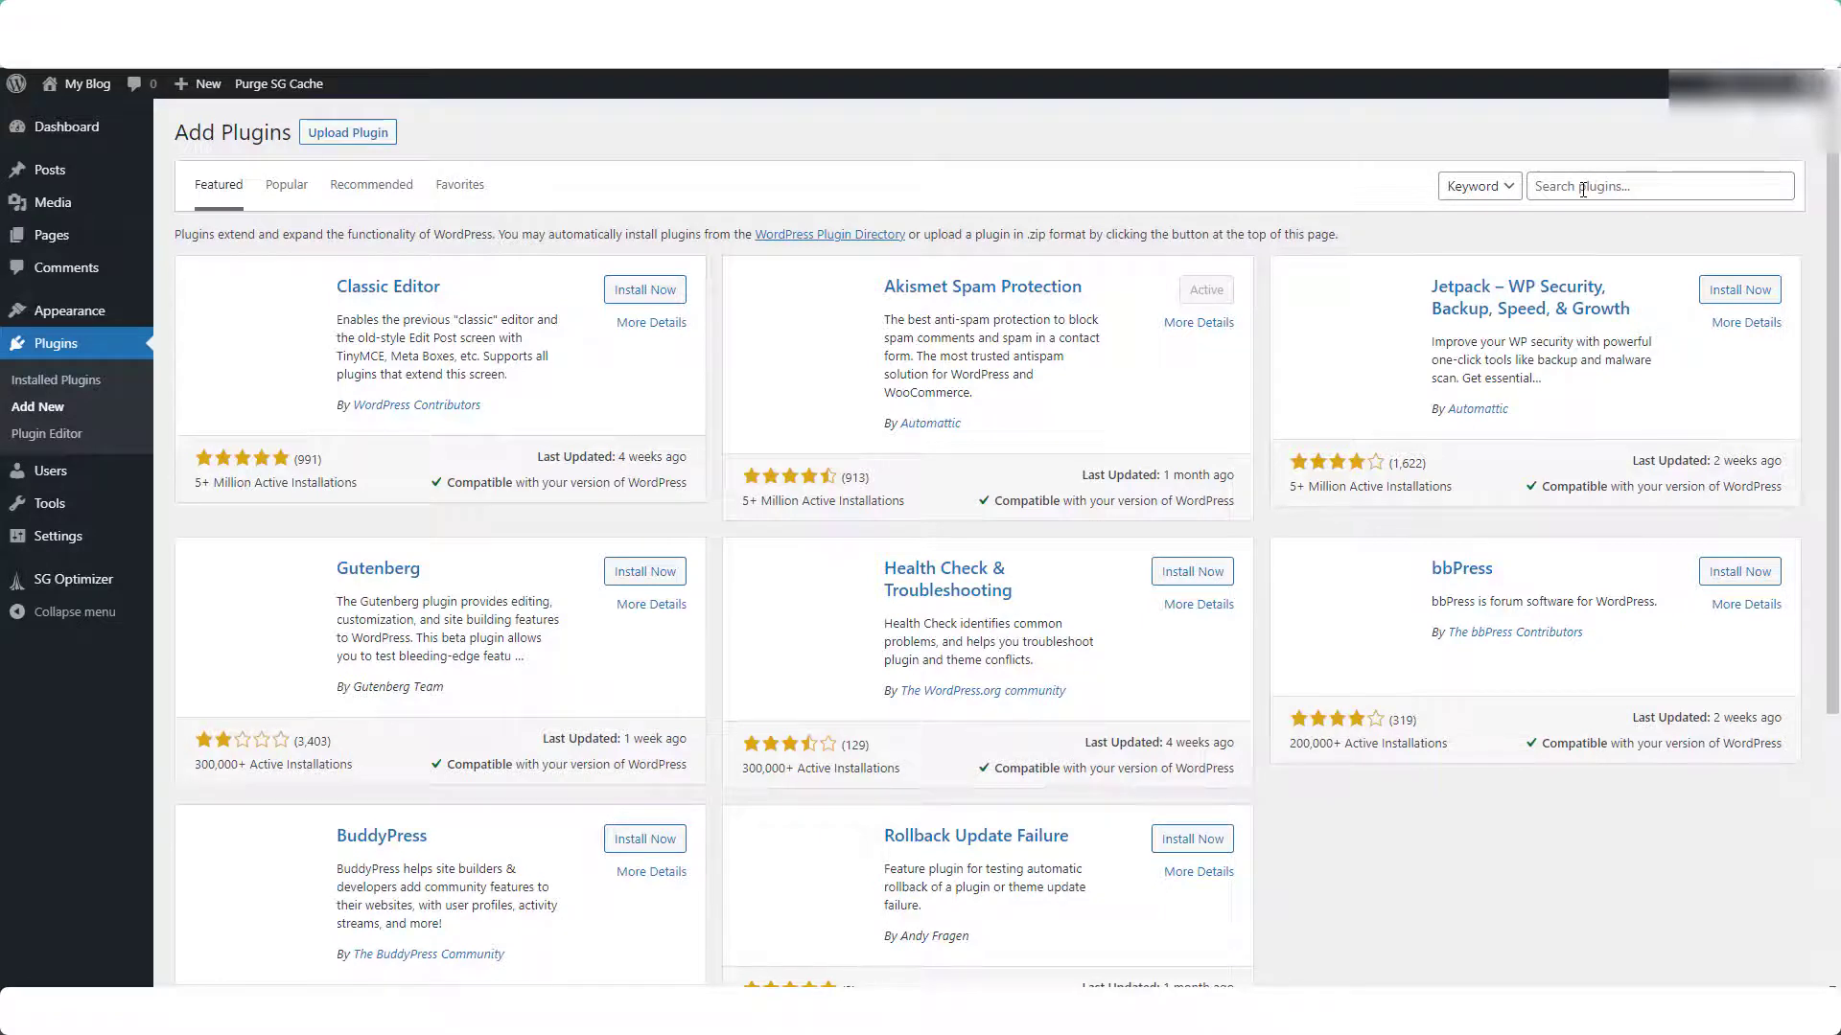
click(1583, 189)
text(header and fotter)
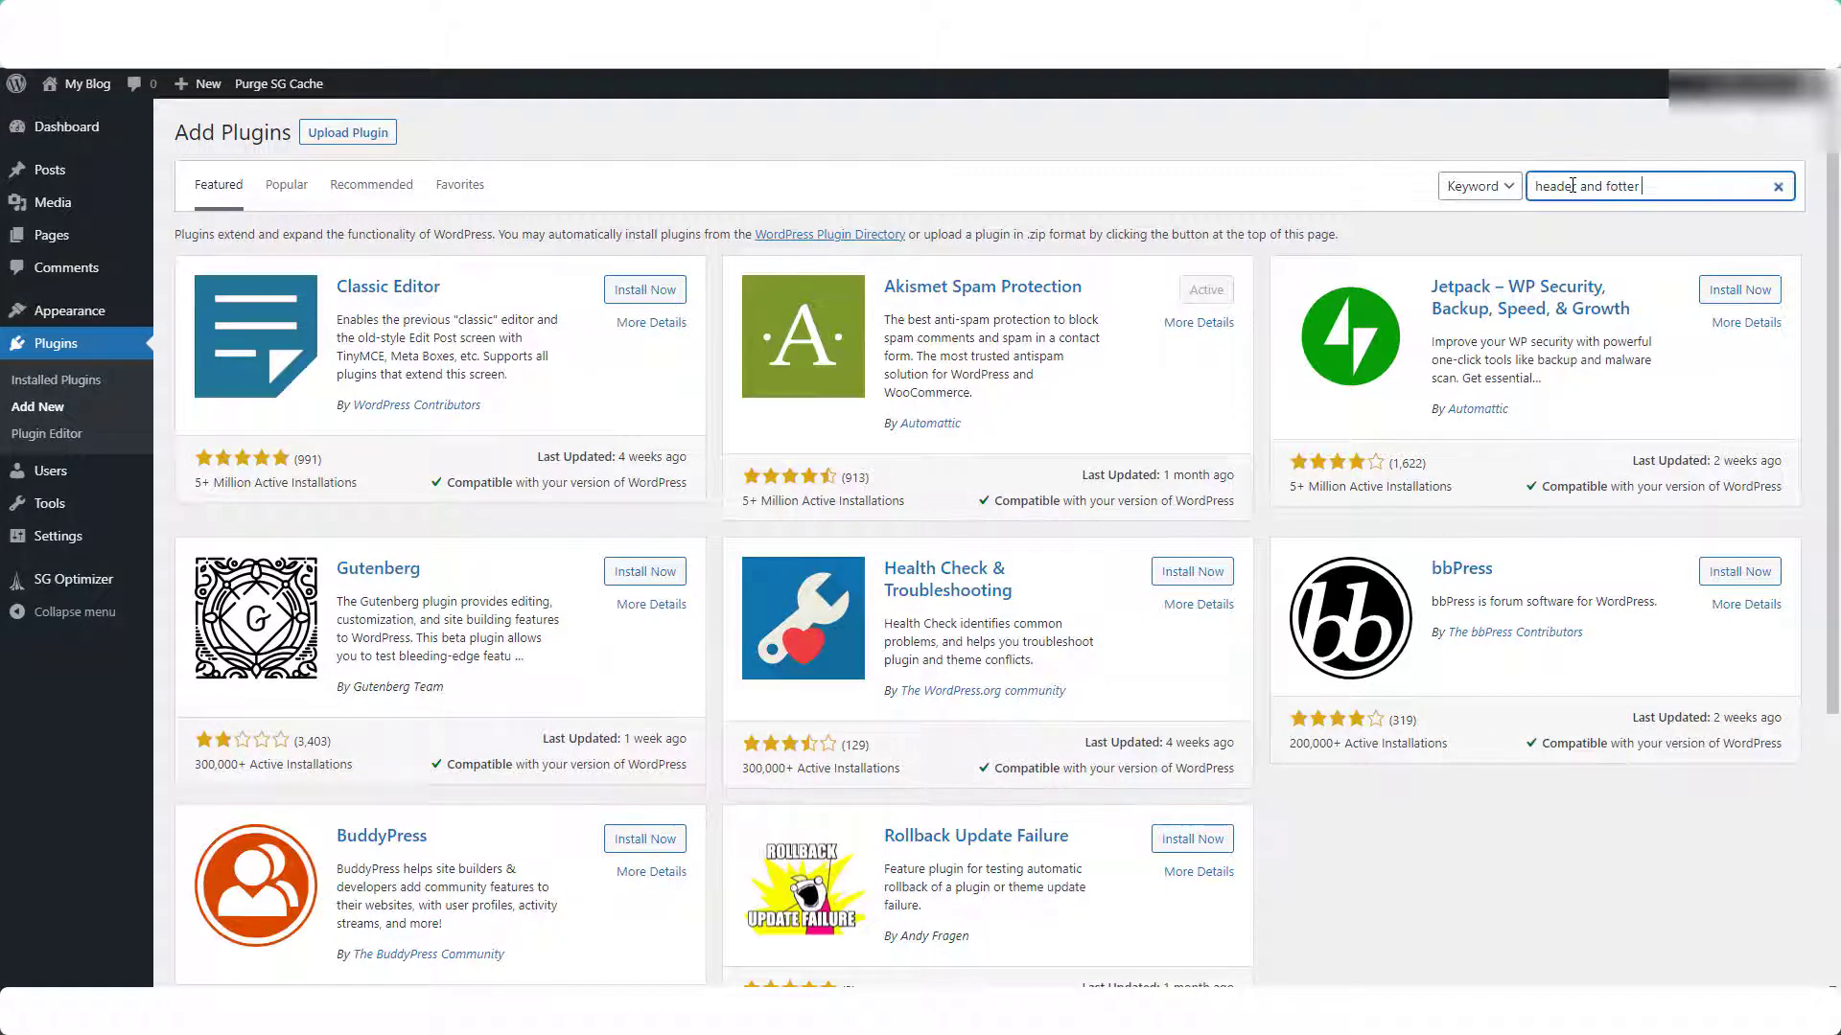
key(BackSpace)
key(BackSpace)
key(BackSpace)
key(BackSpace)
text(oter scripts)
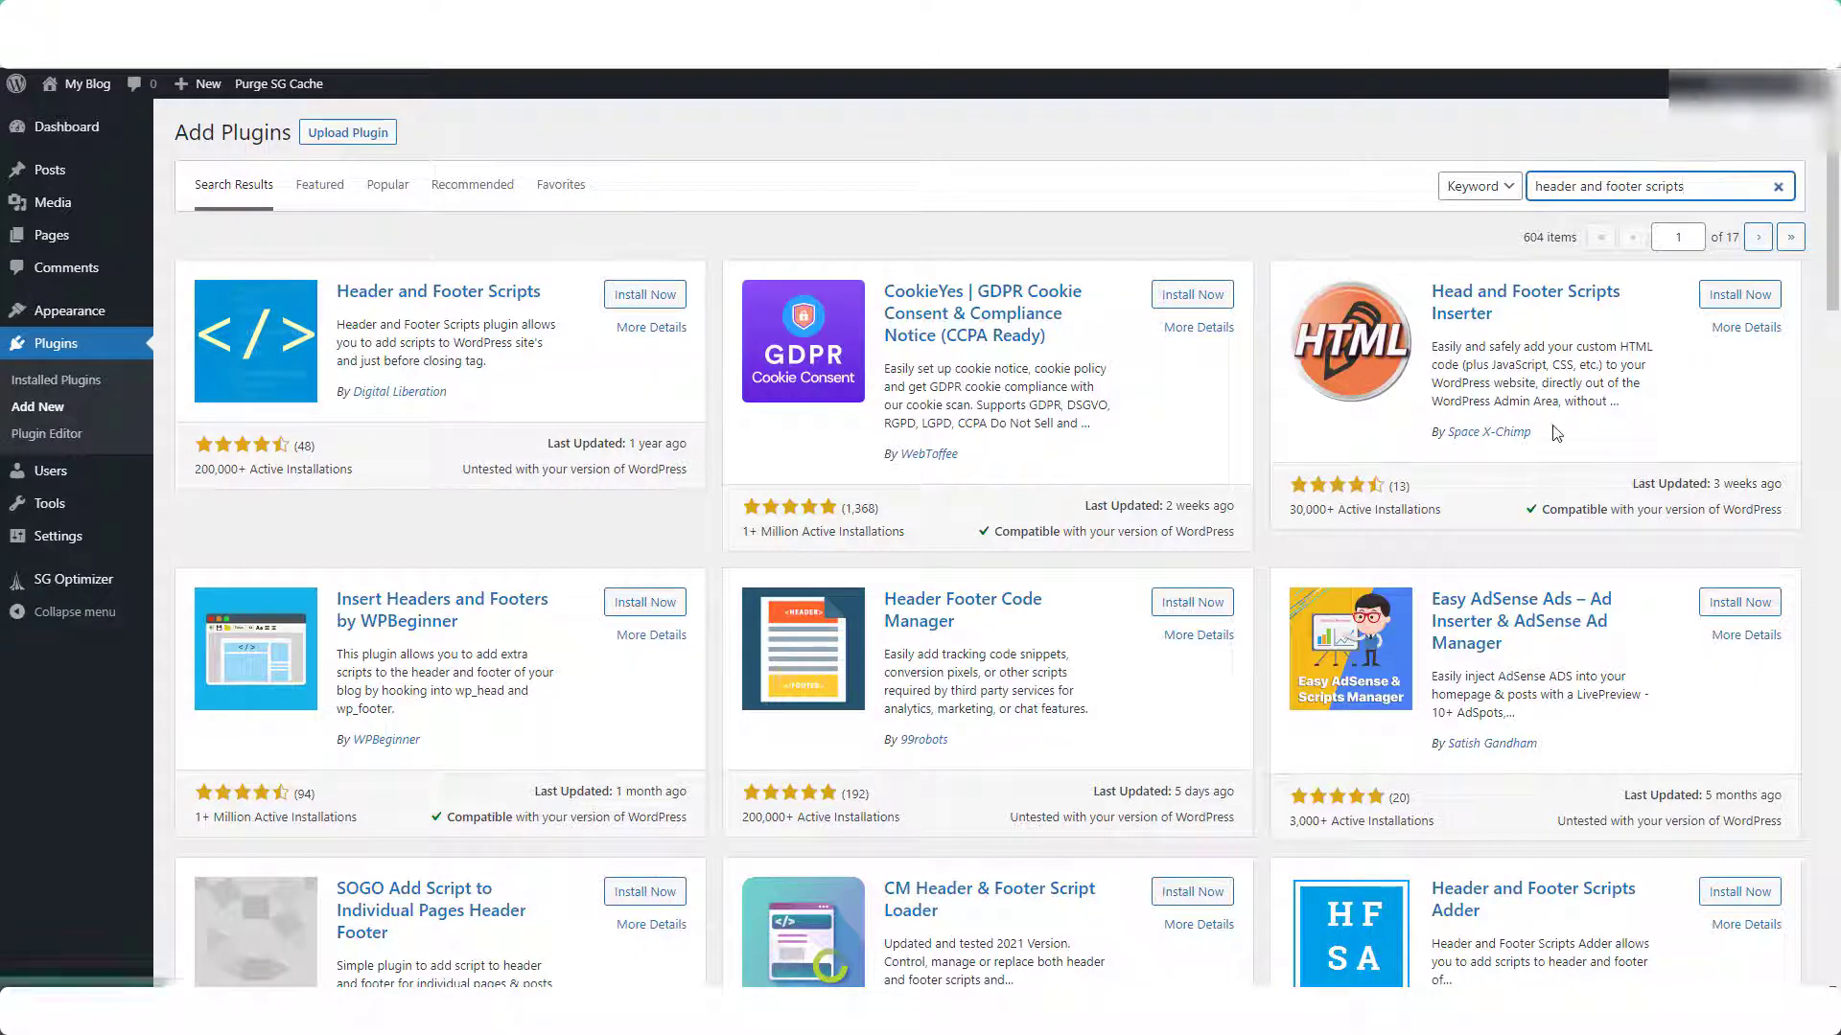
click(1738, 296)
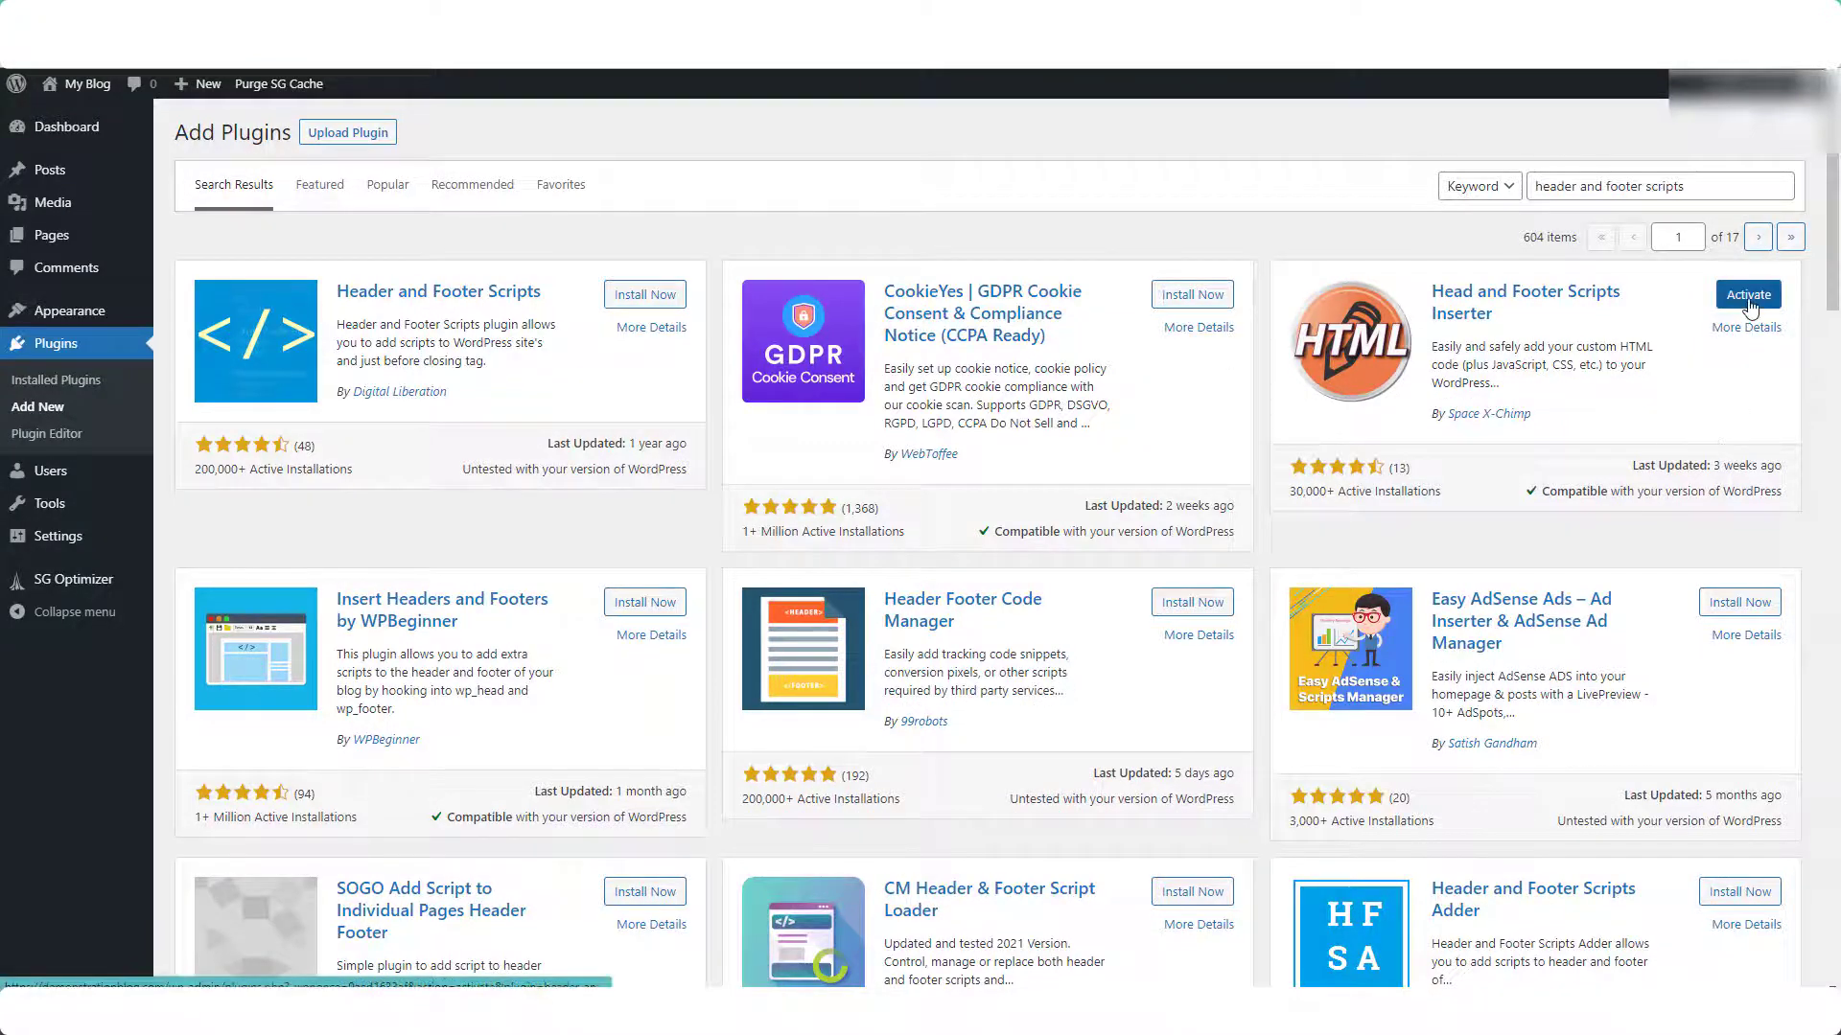
click(1747, 303)
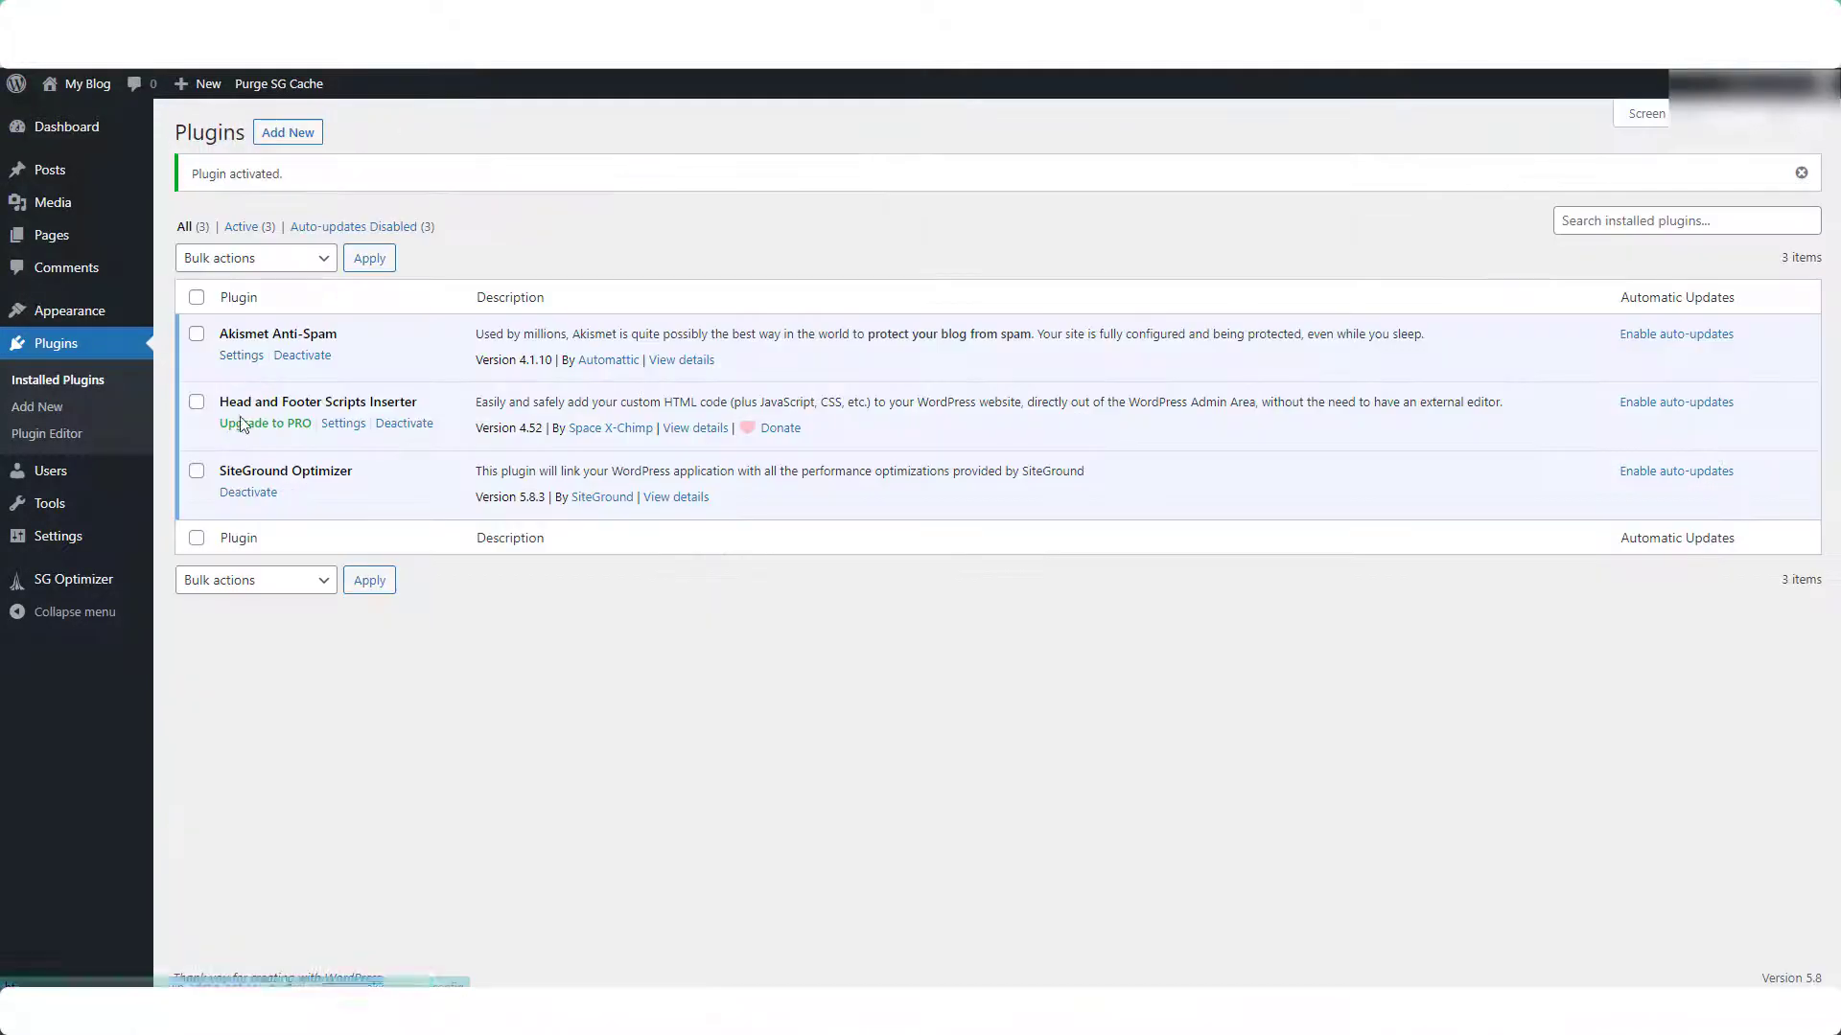
Step: In the Head and Footer Scripts Inserter settings, paste the Google site verification meta tag at the beginning of the head section and save
click(337, 424)
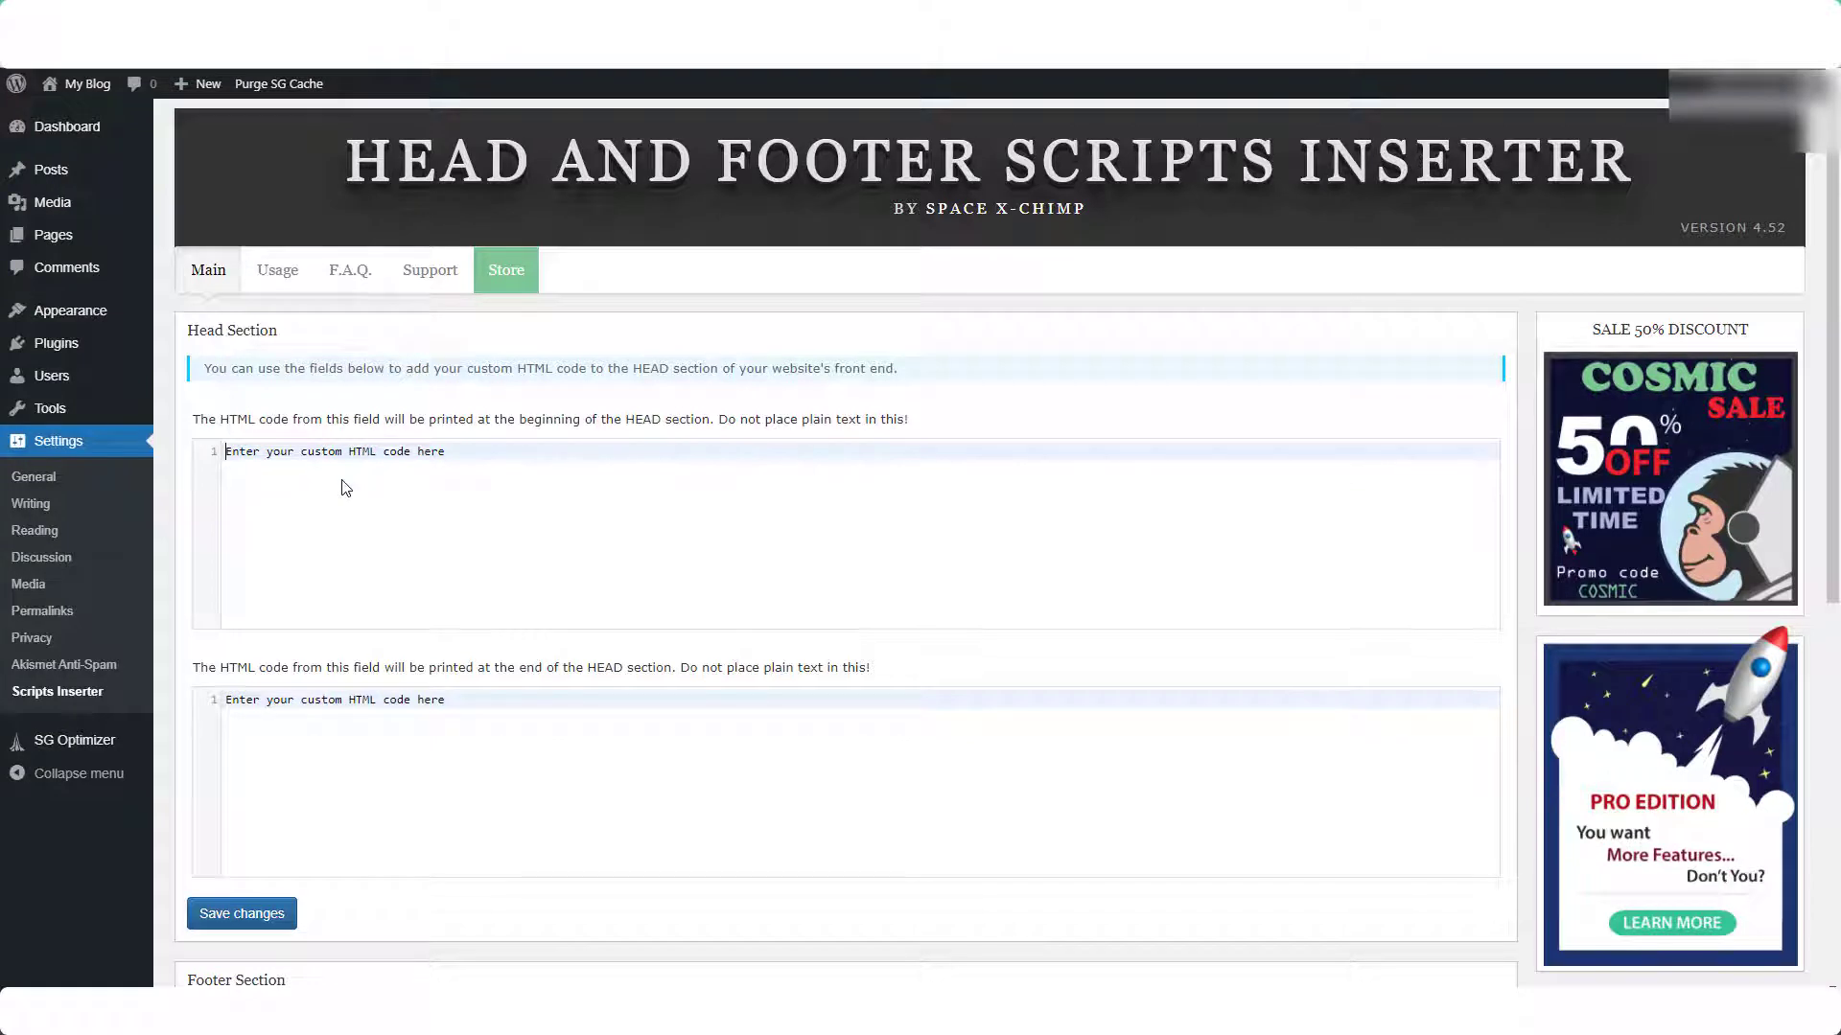
click(346, 486)
key(ctrl+v)
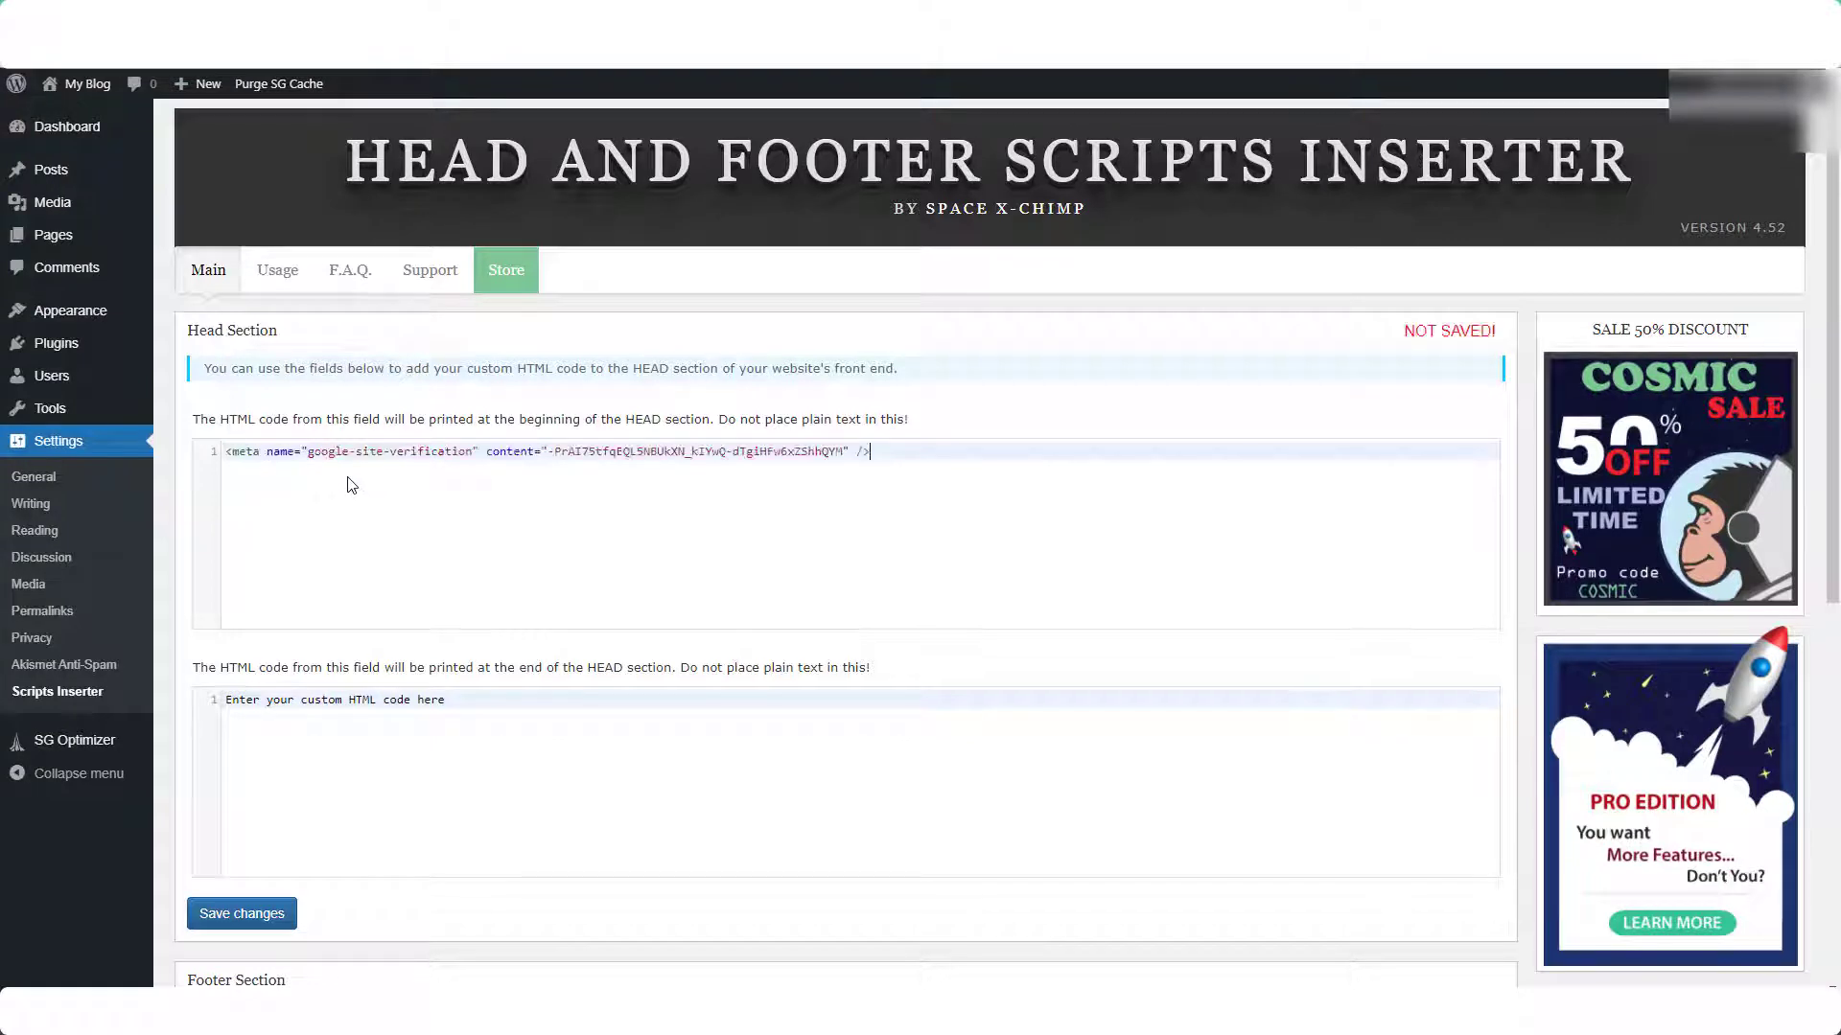
click(243, 915)
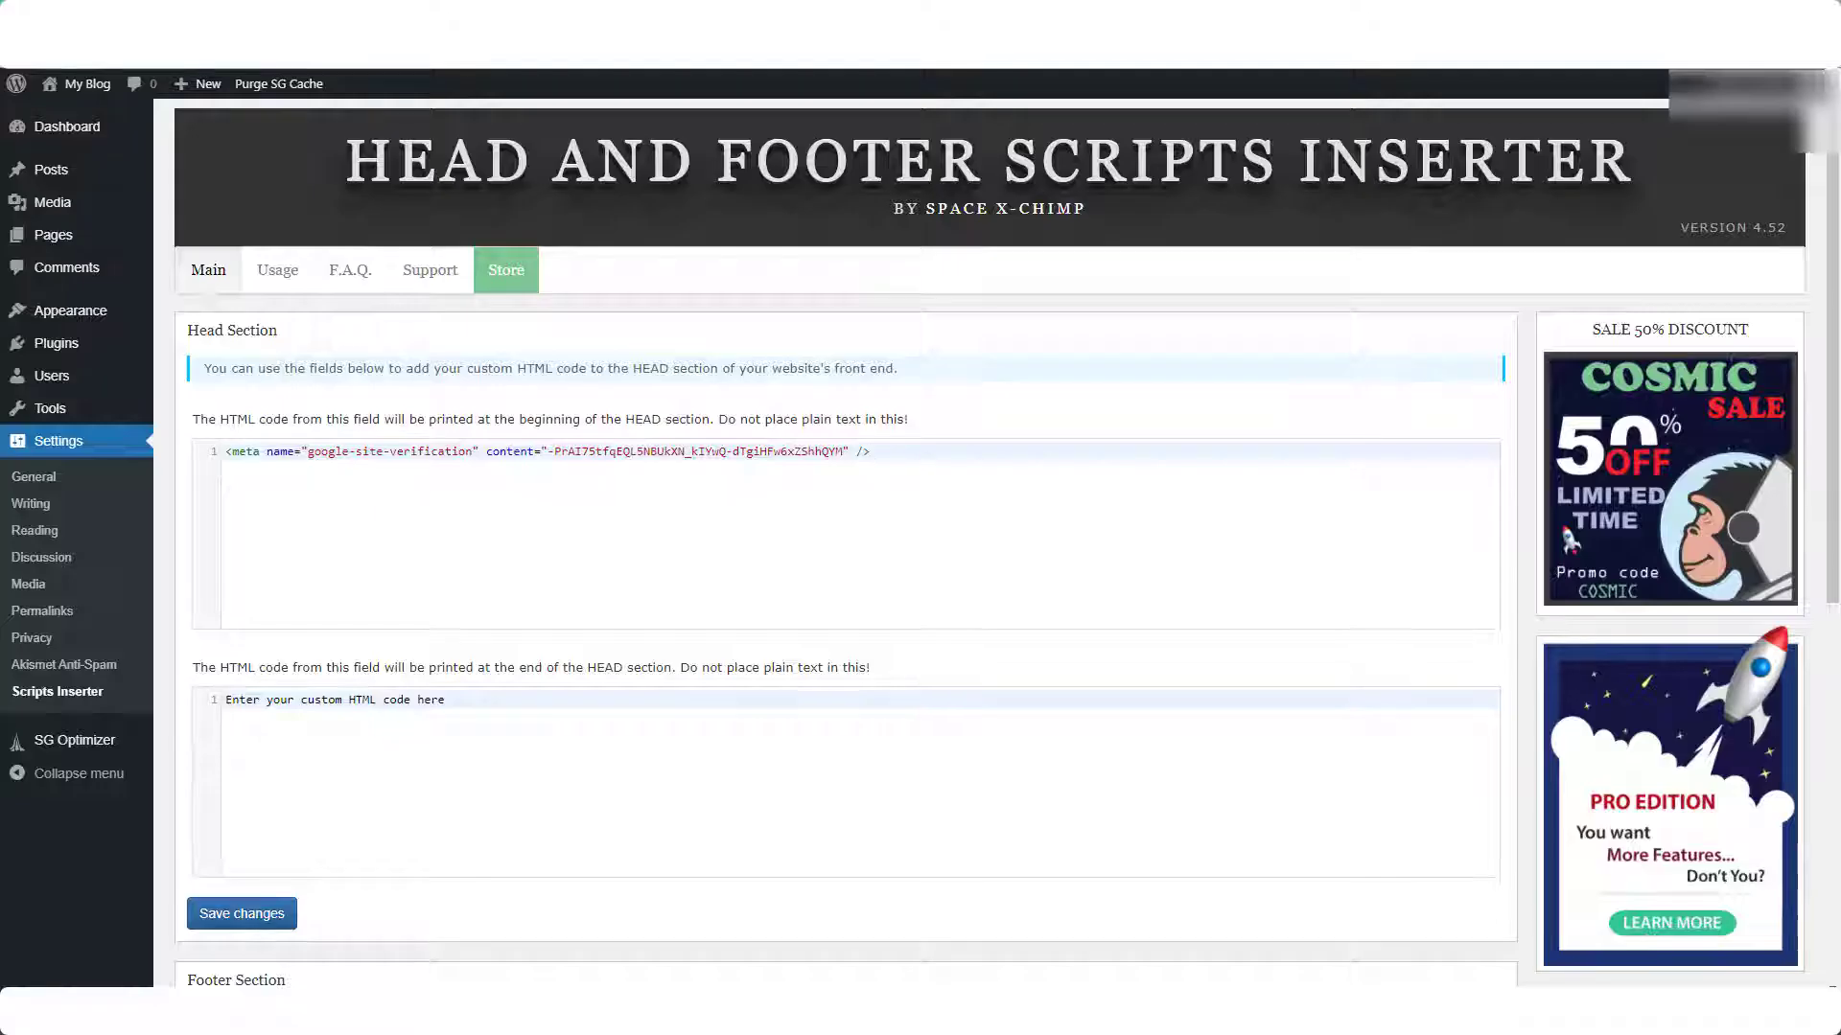
Step: Open the blog's public site in a new browser tab from the WordPress admin
mouse_move(87, 85)
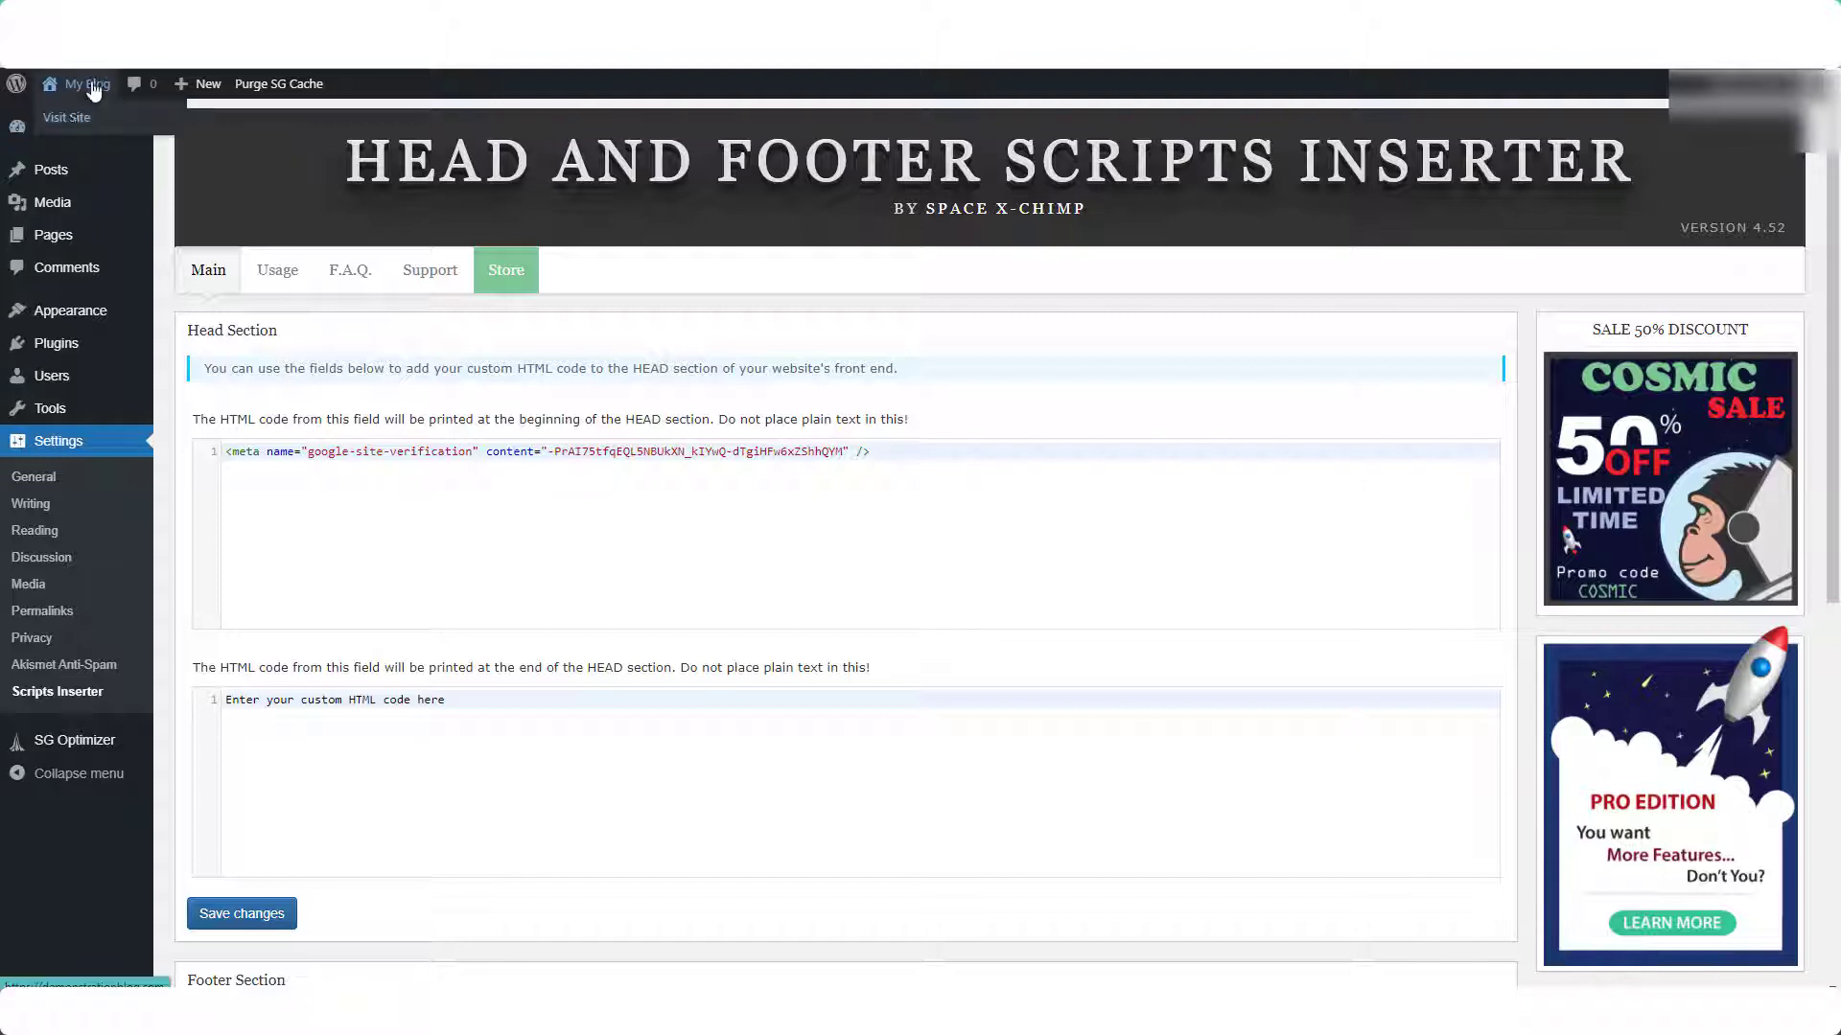
right_click(67, 118)
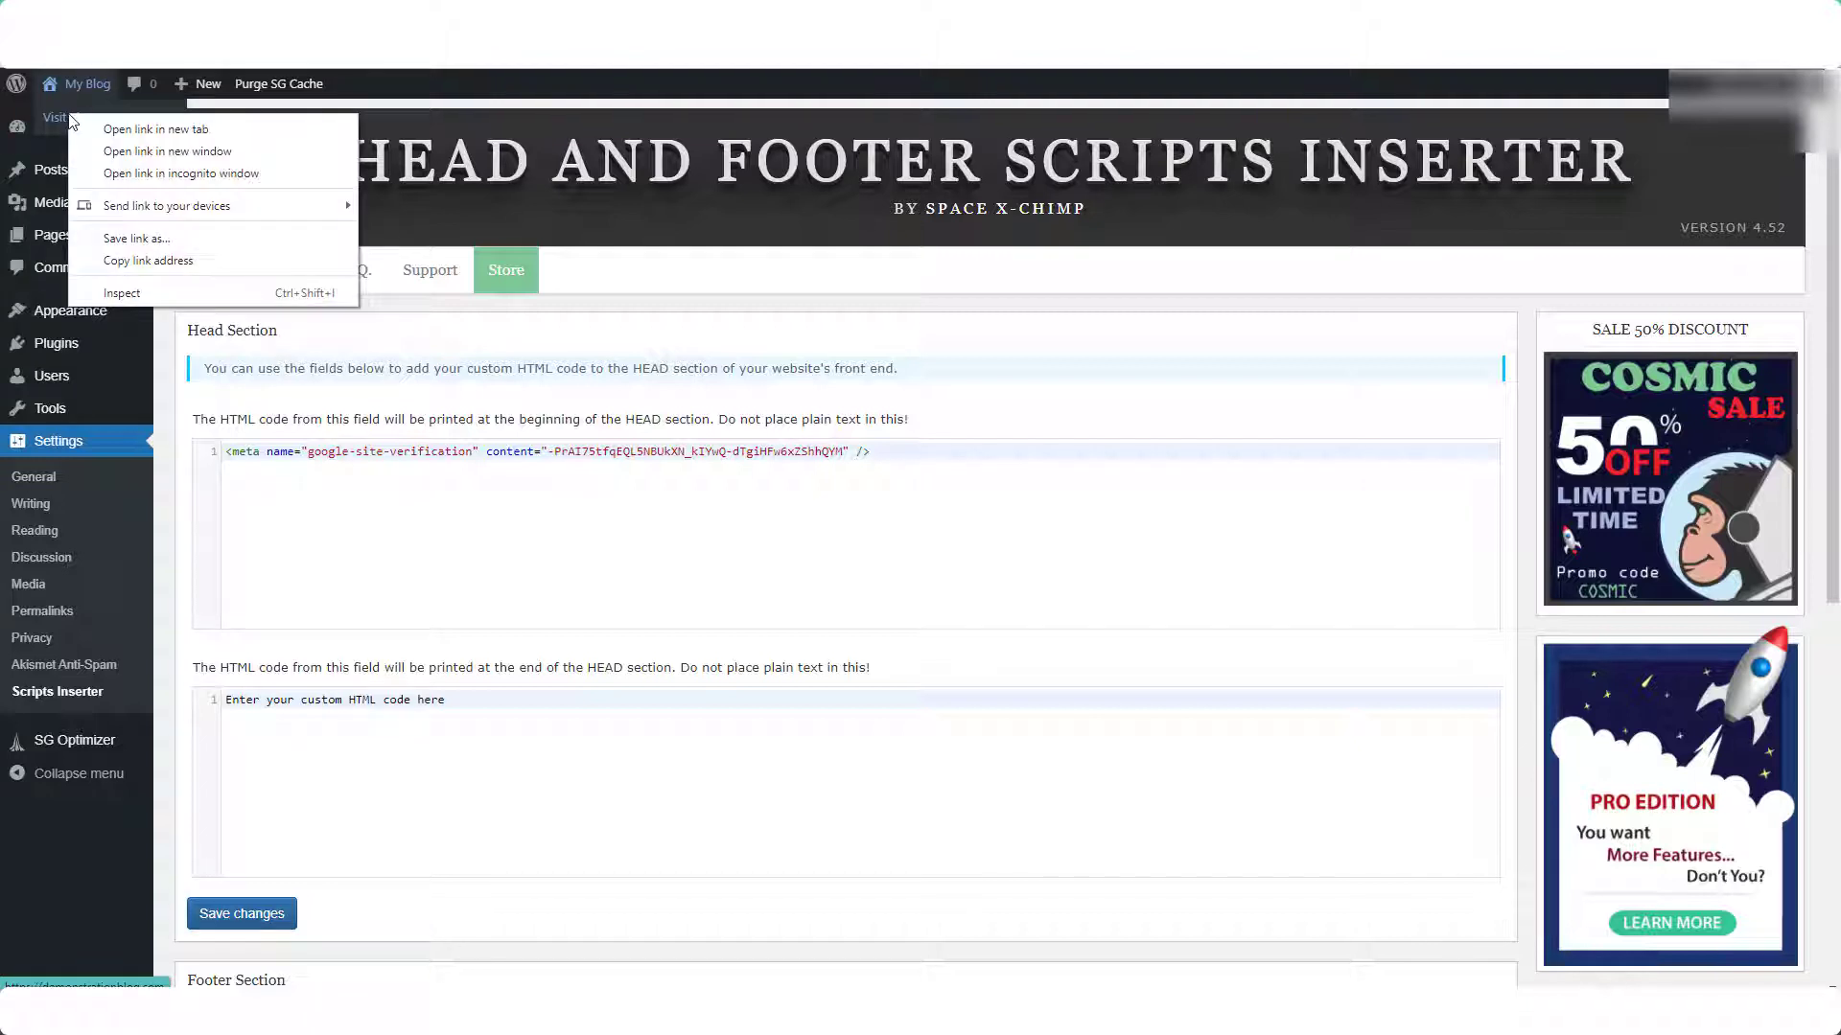
click(125, 130)
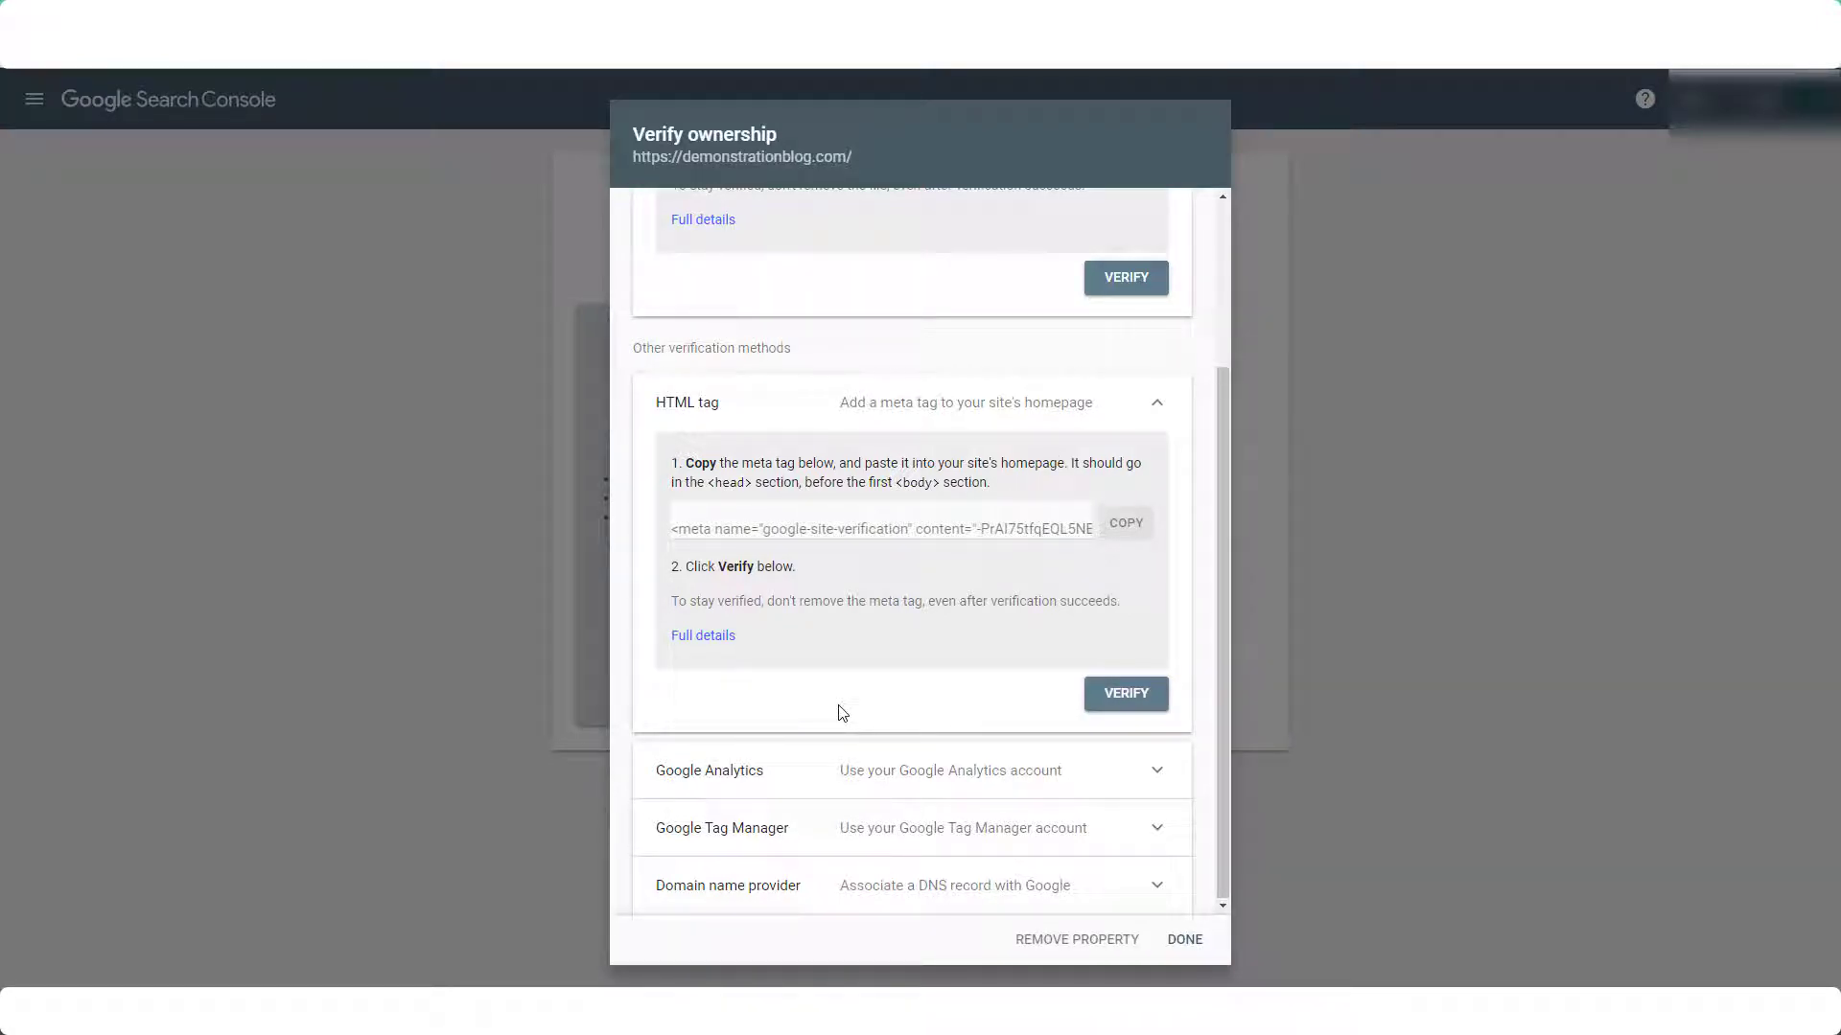
Step: Switch to Google Search Console, verify site ownership with the HTML tag method and go to the property
click(1141, 705)
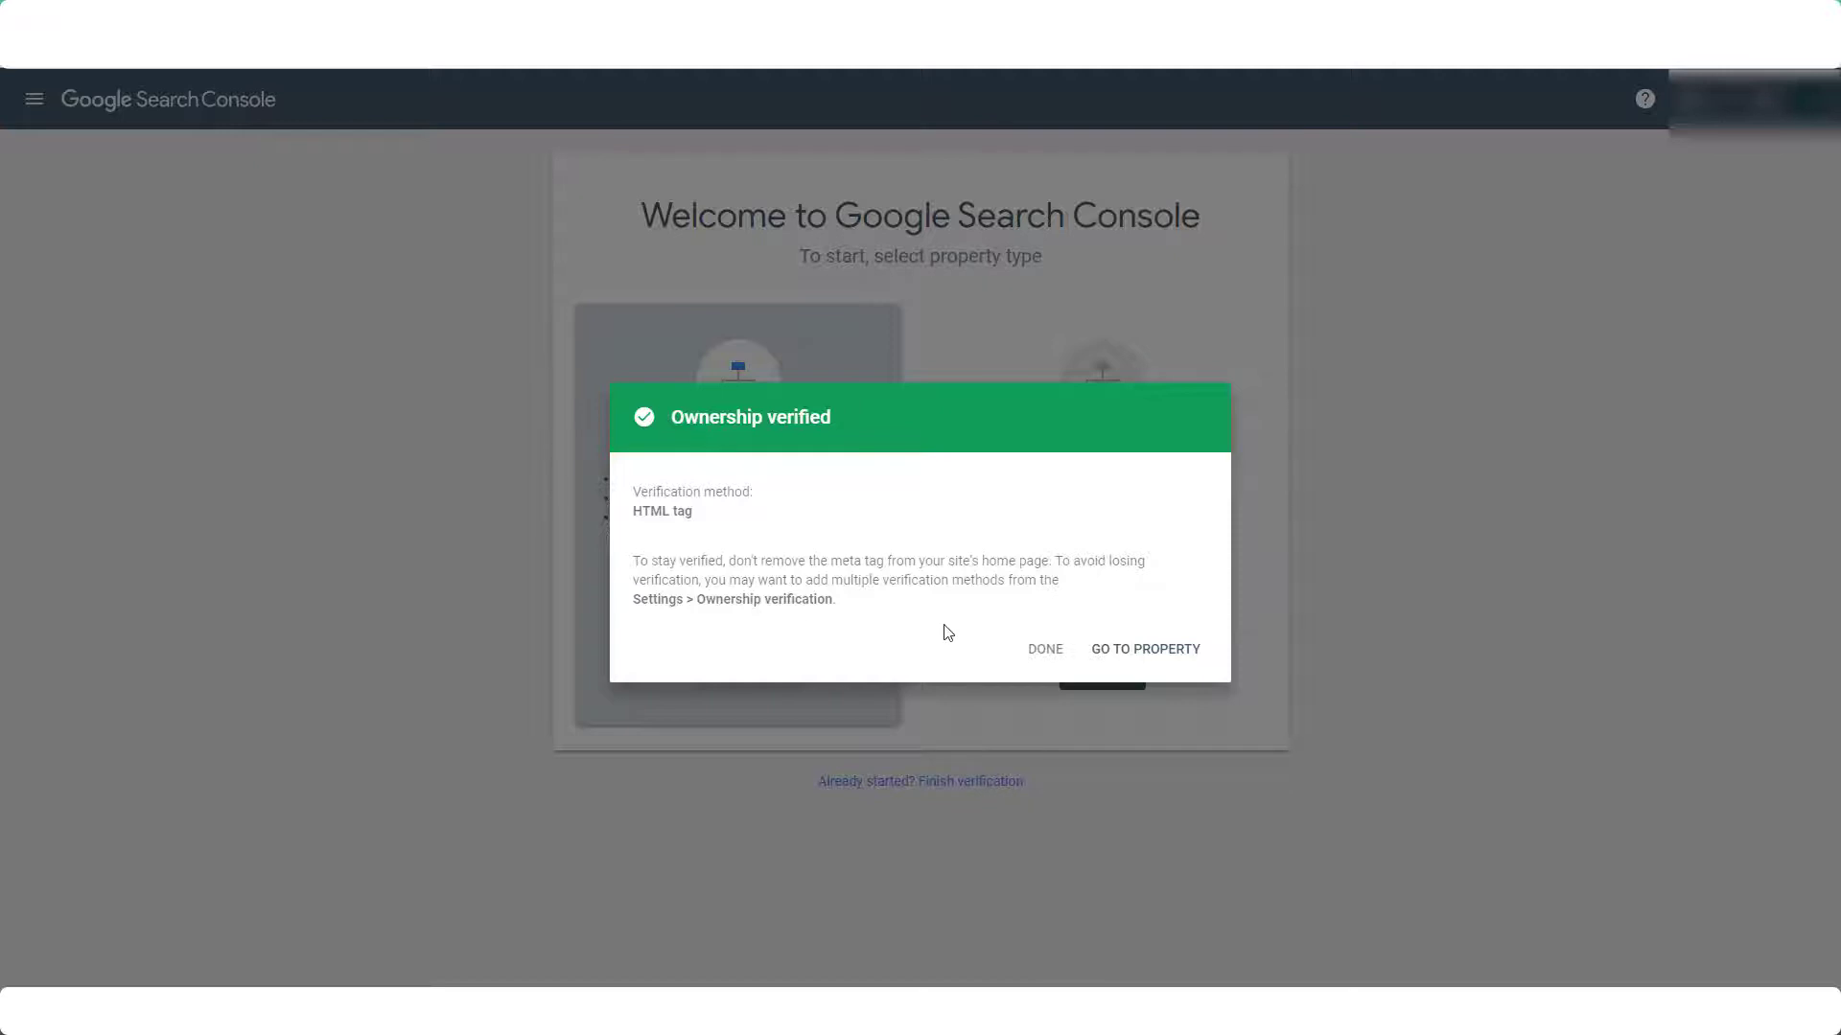
click(1154, 652)
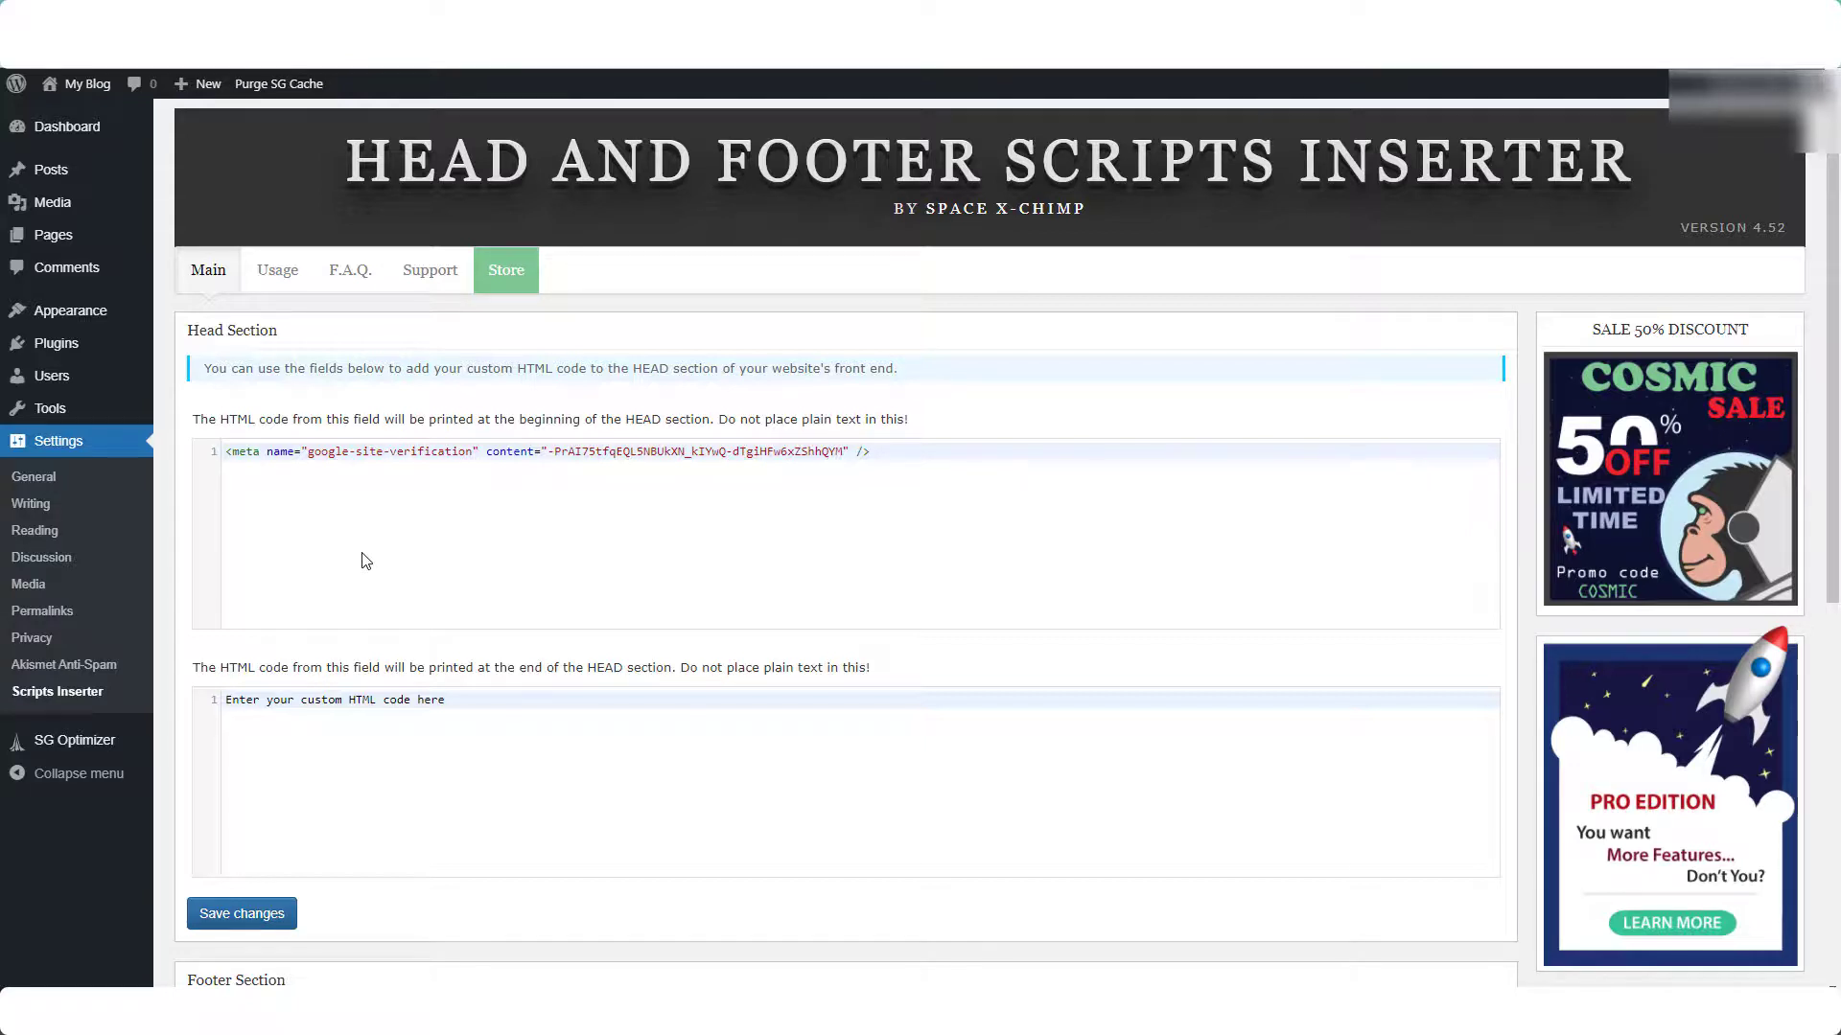
Step: In the WordPress admin, search new plugins for "yoast seo", then install and activate Yoast SEO
mouse_move(57, 343)
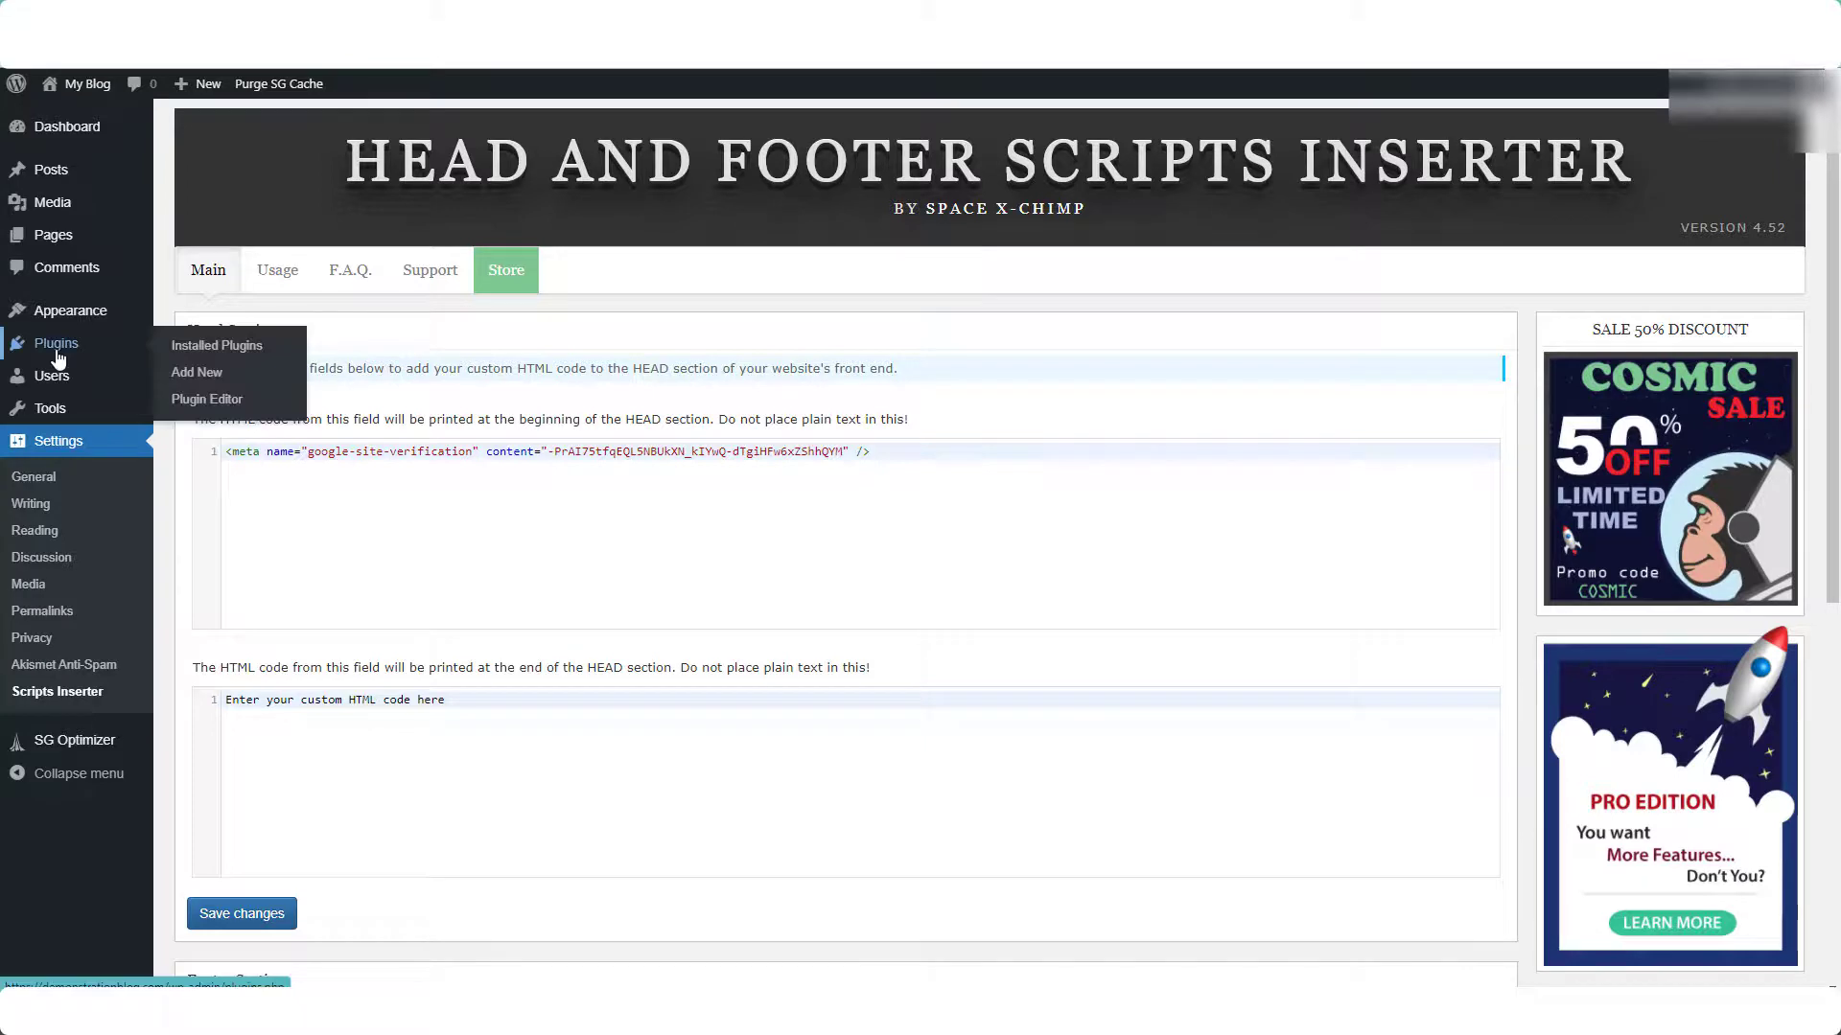
click(209, 379)
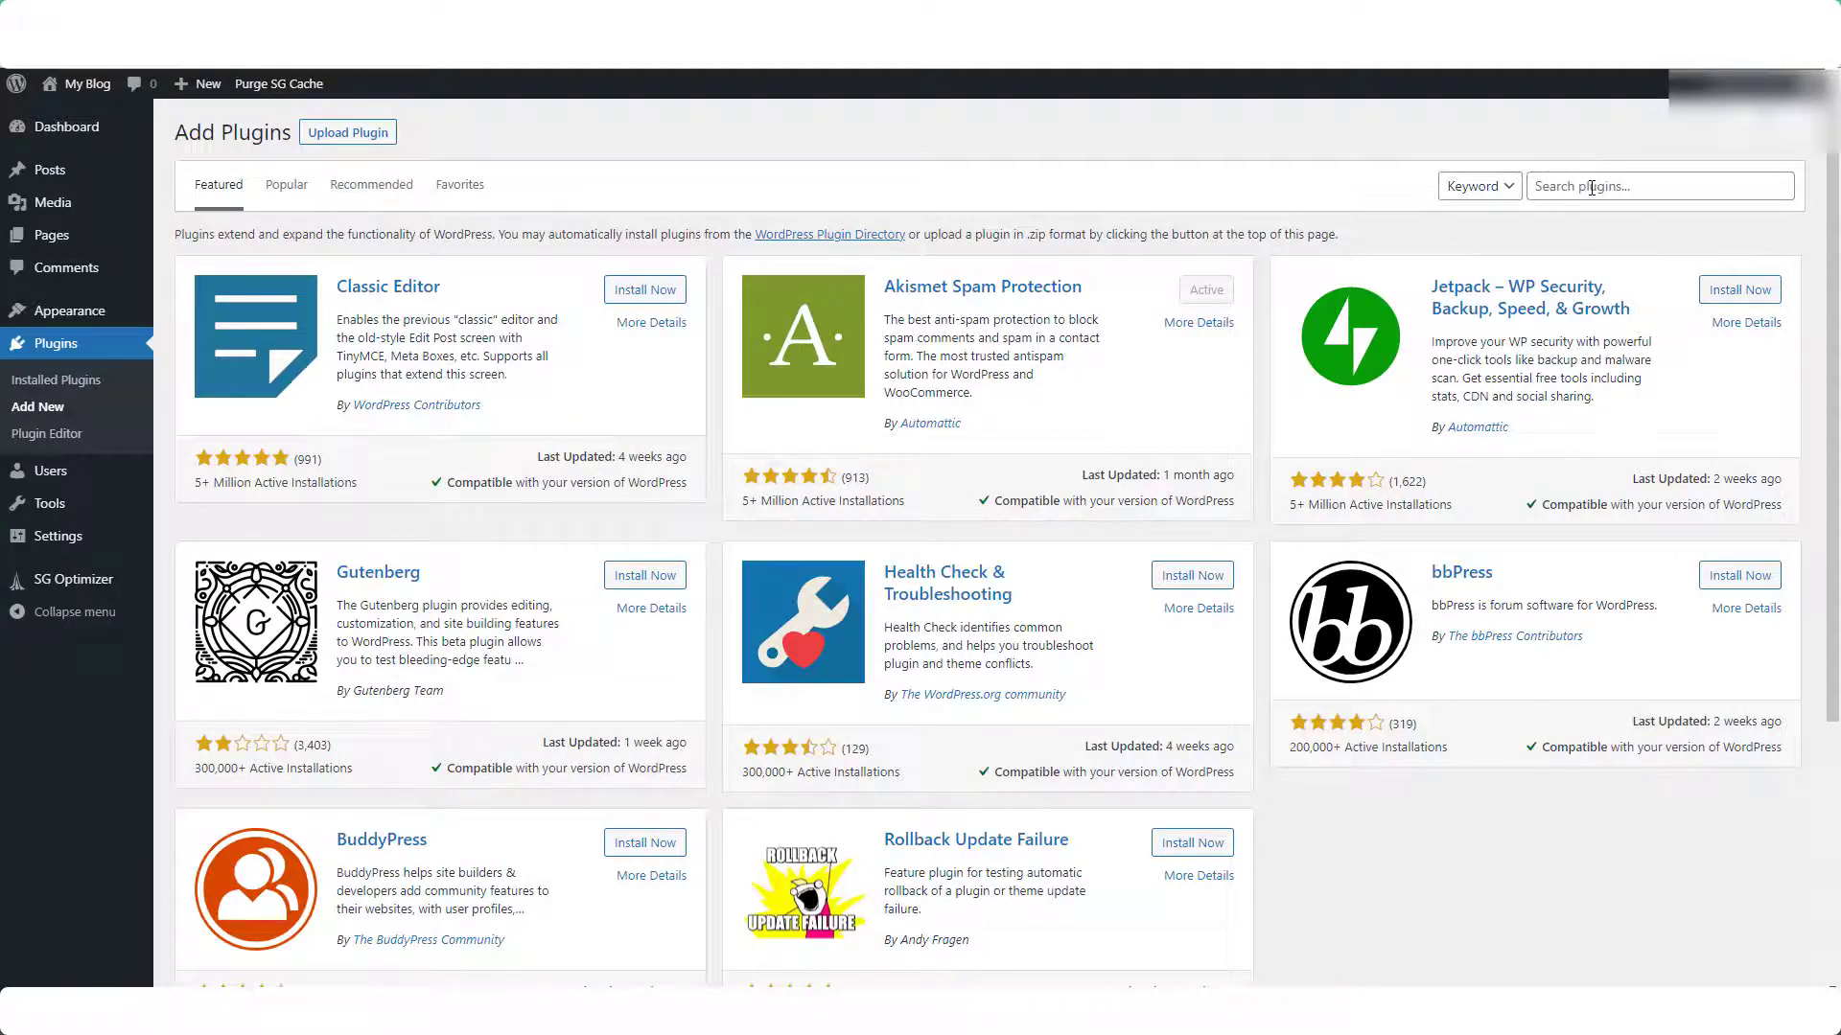
click(1592, 188)
text(yoast seo)
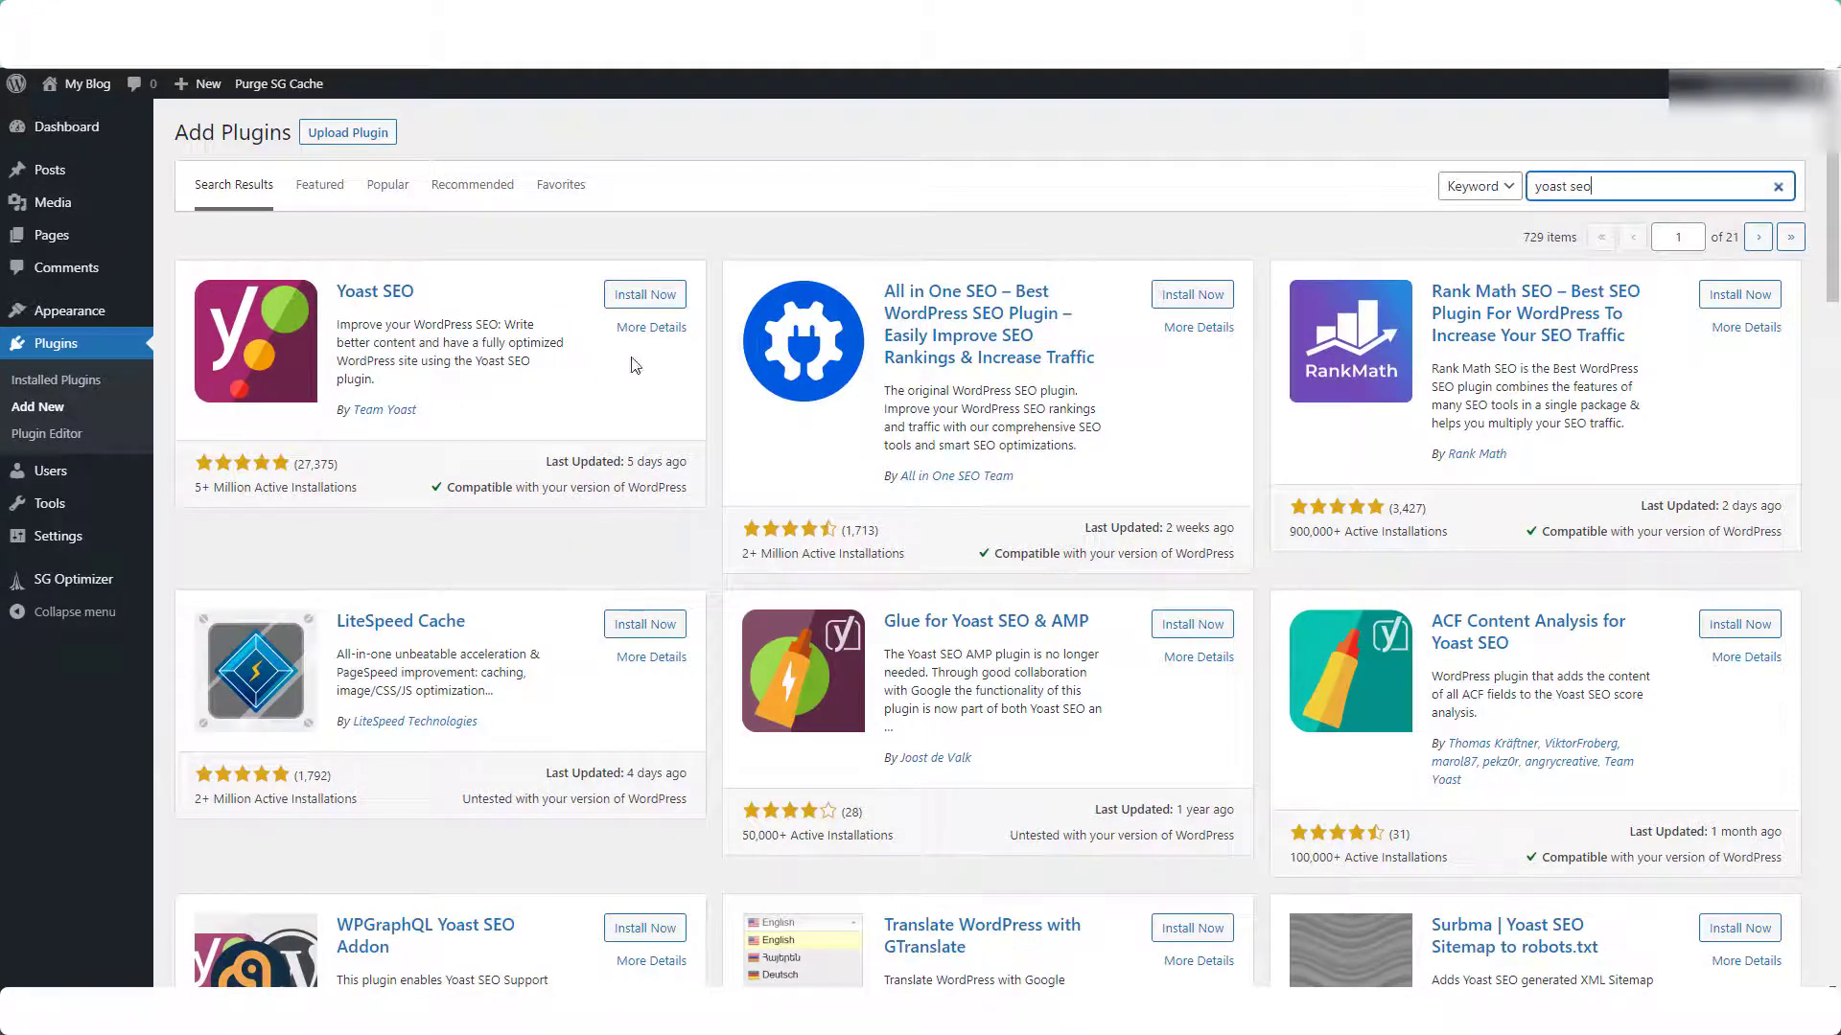
click(656, 298)
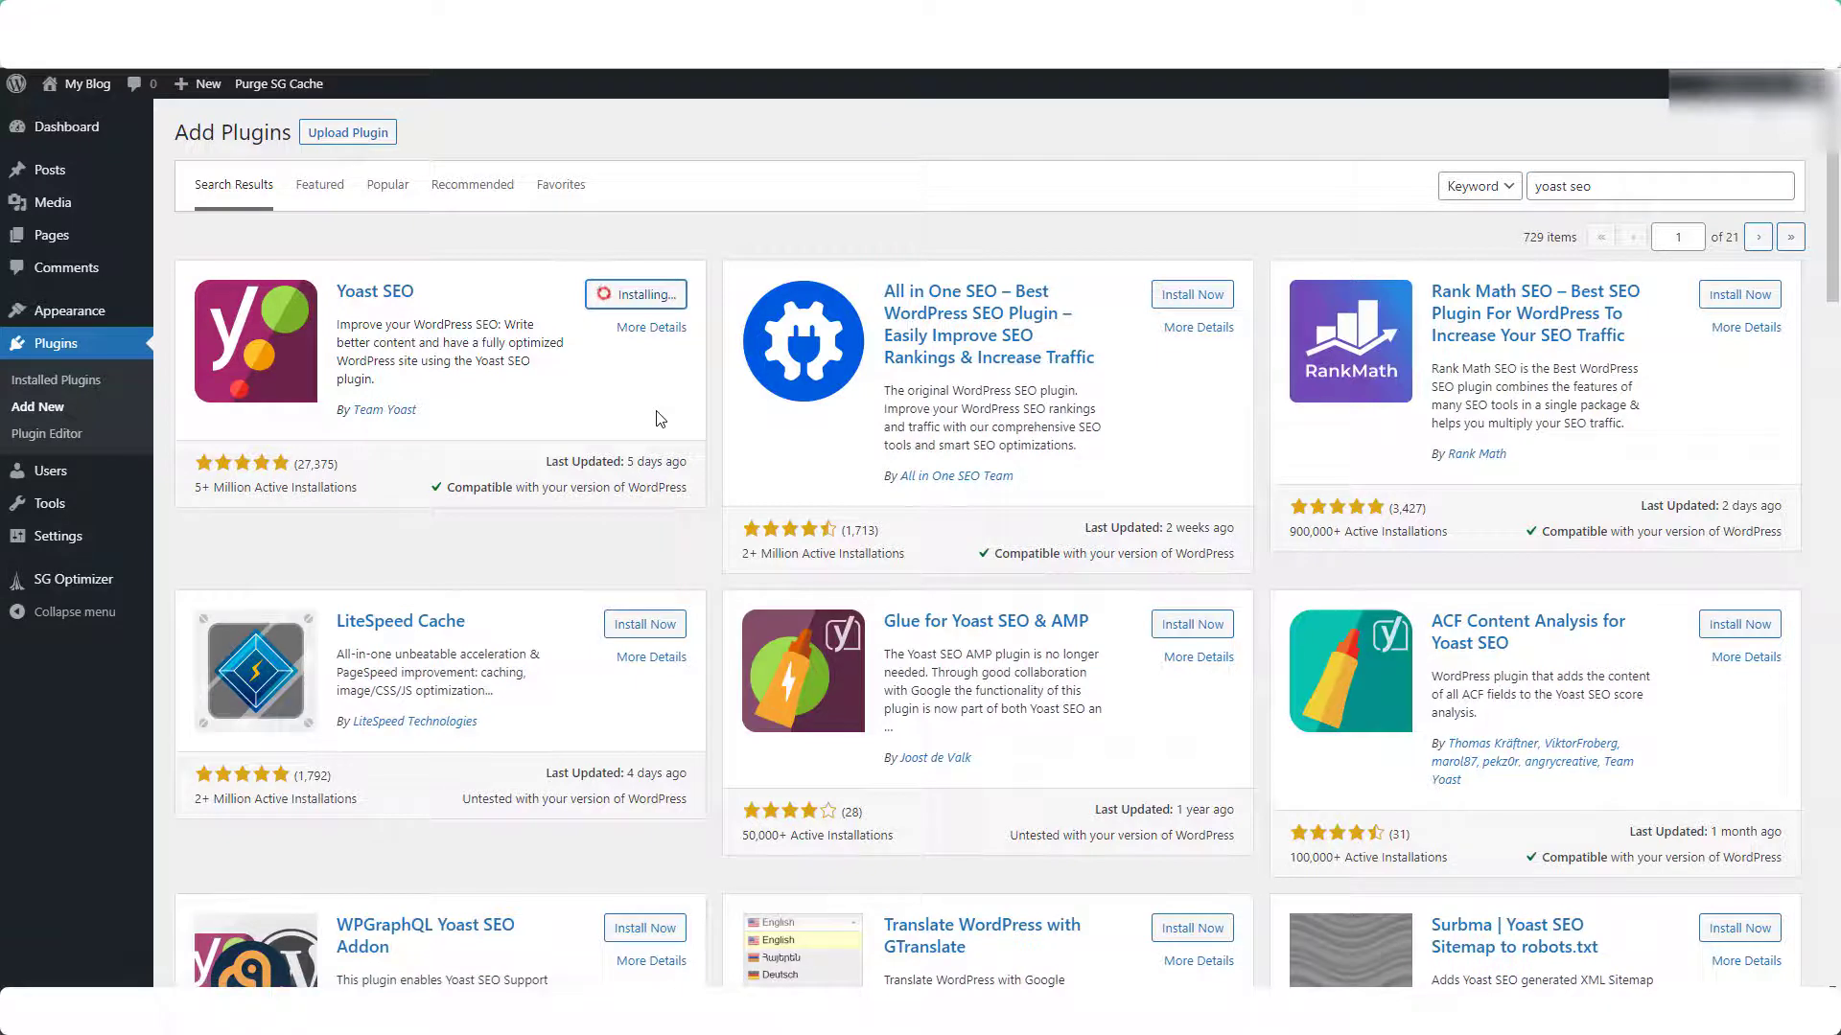
click(649, 298)
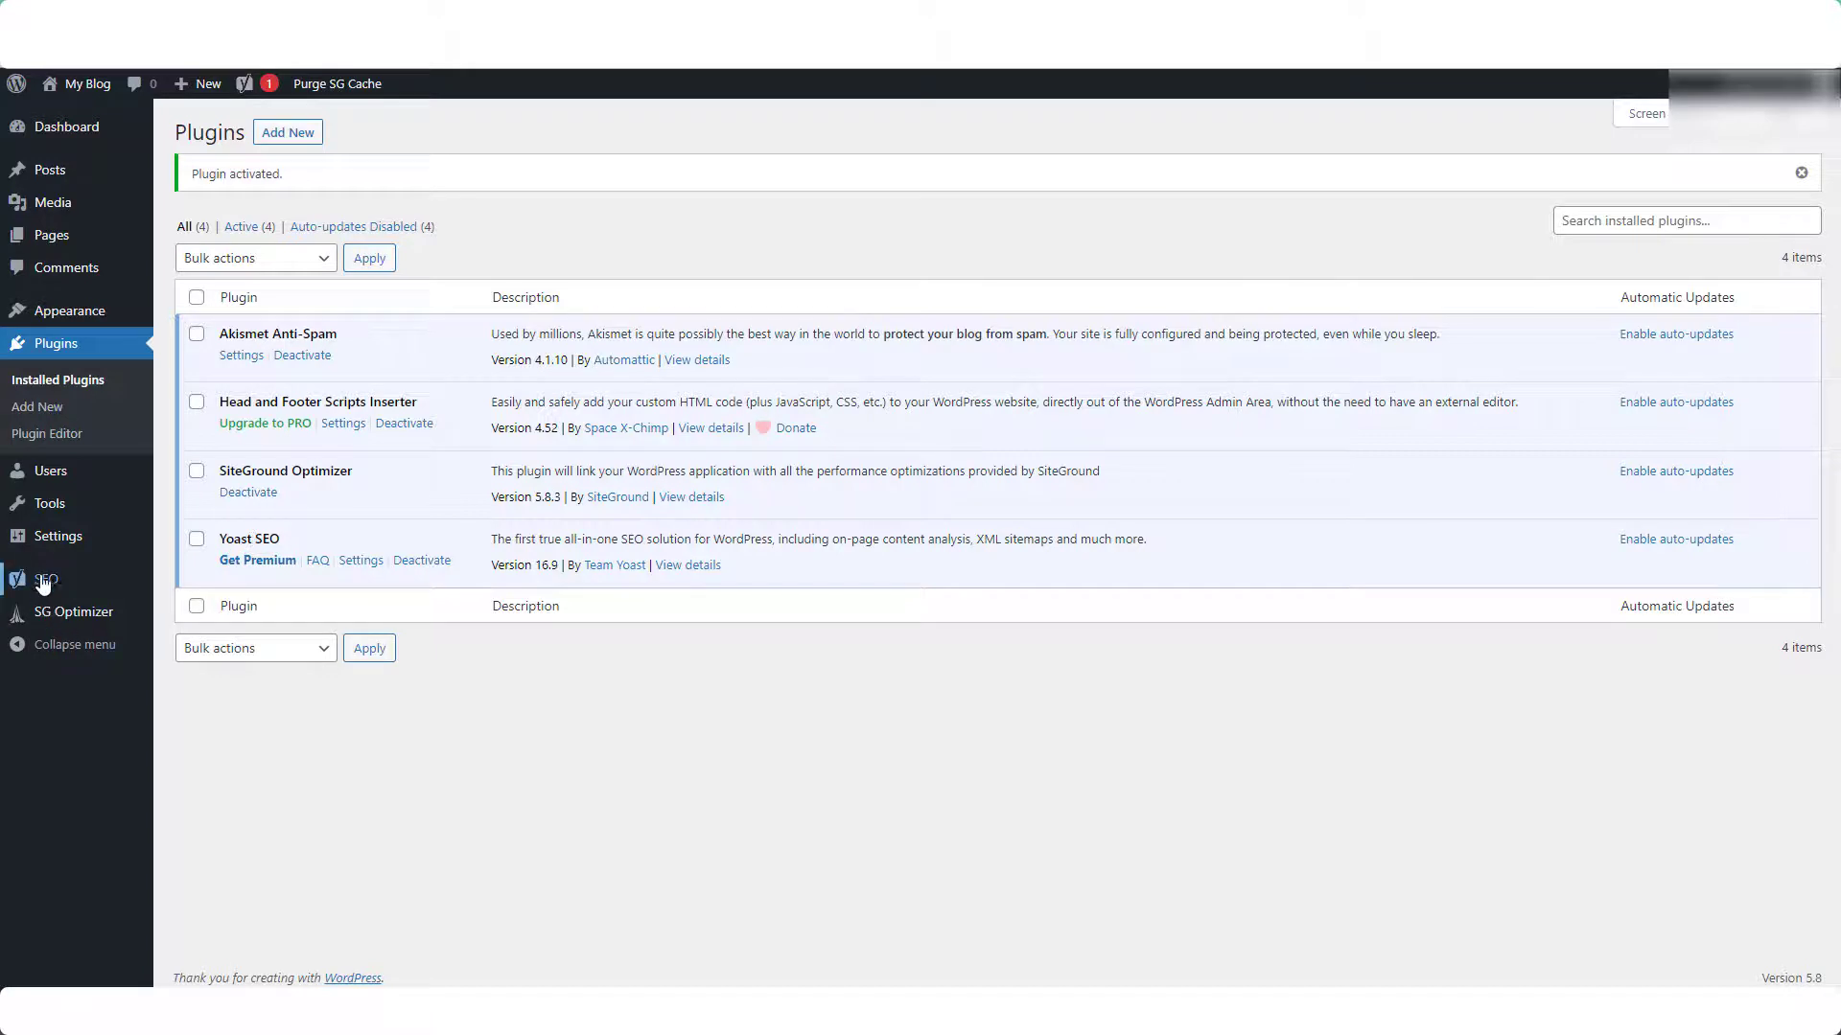
Step: Open the site's XML sitemap from the XML sitemaps help in Yoast SEO's general feature settings
mouse_move(44, 583)
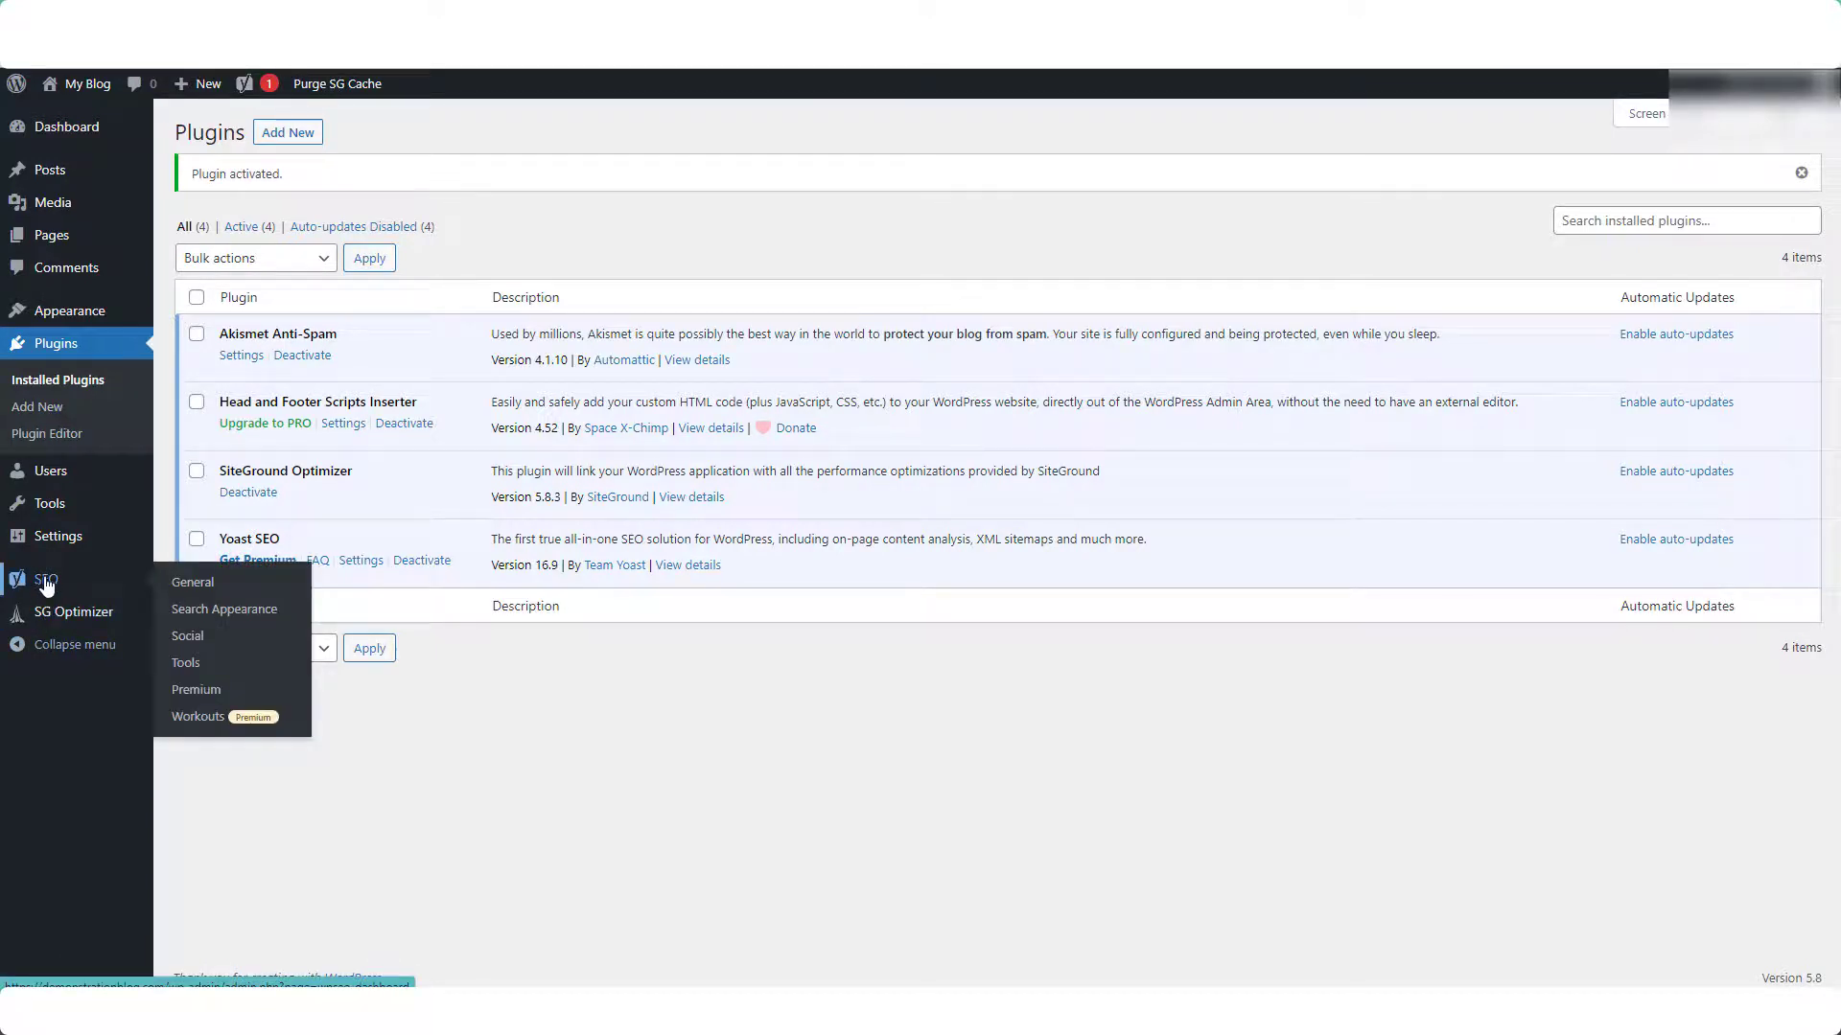
click(192, 587)
click(311, 181)
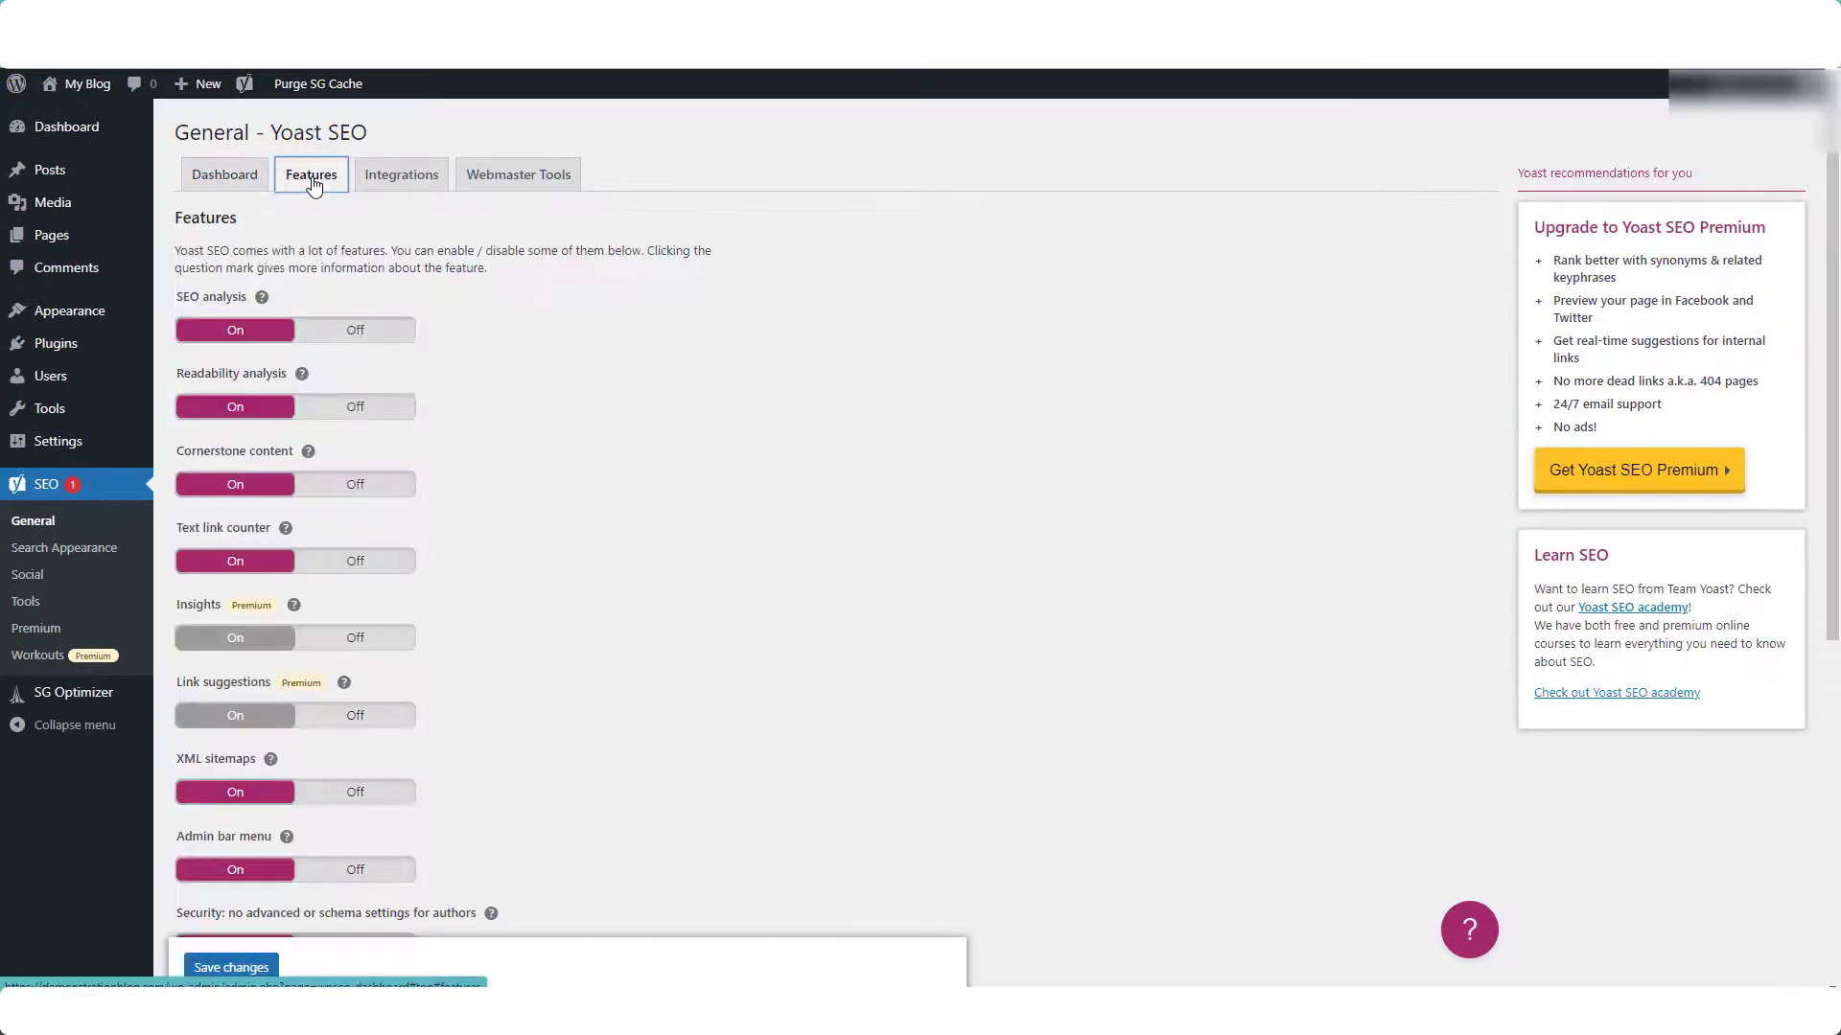
scroll(259, 594, down, 2)
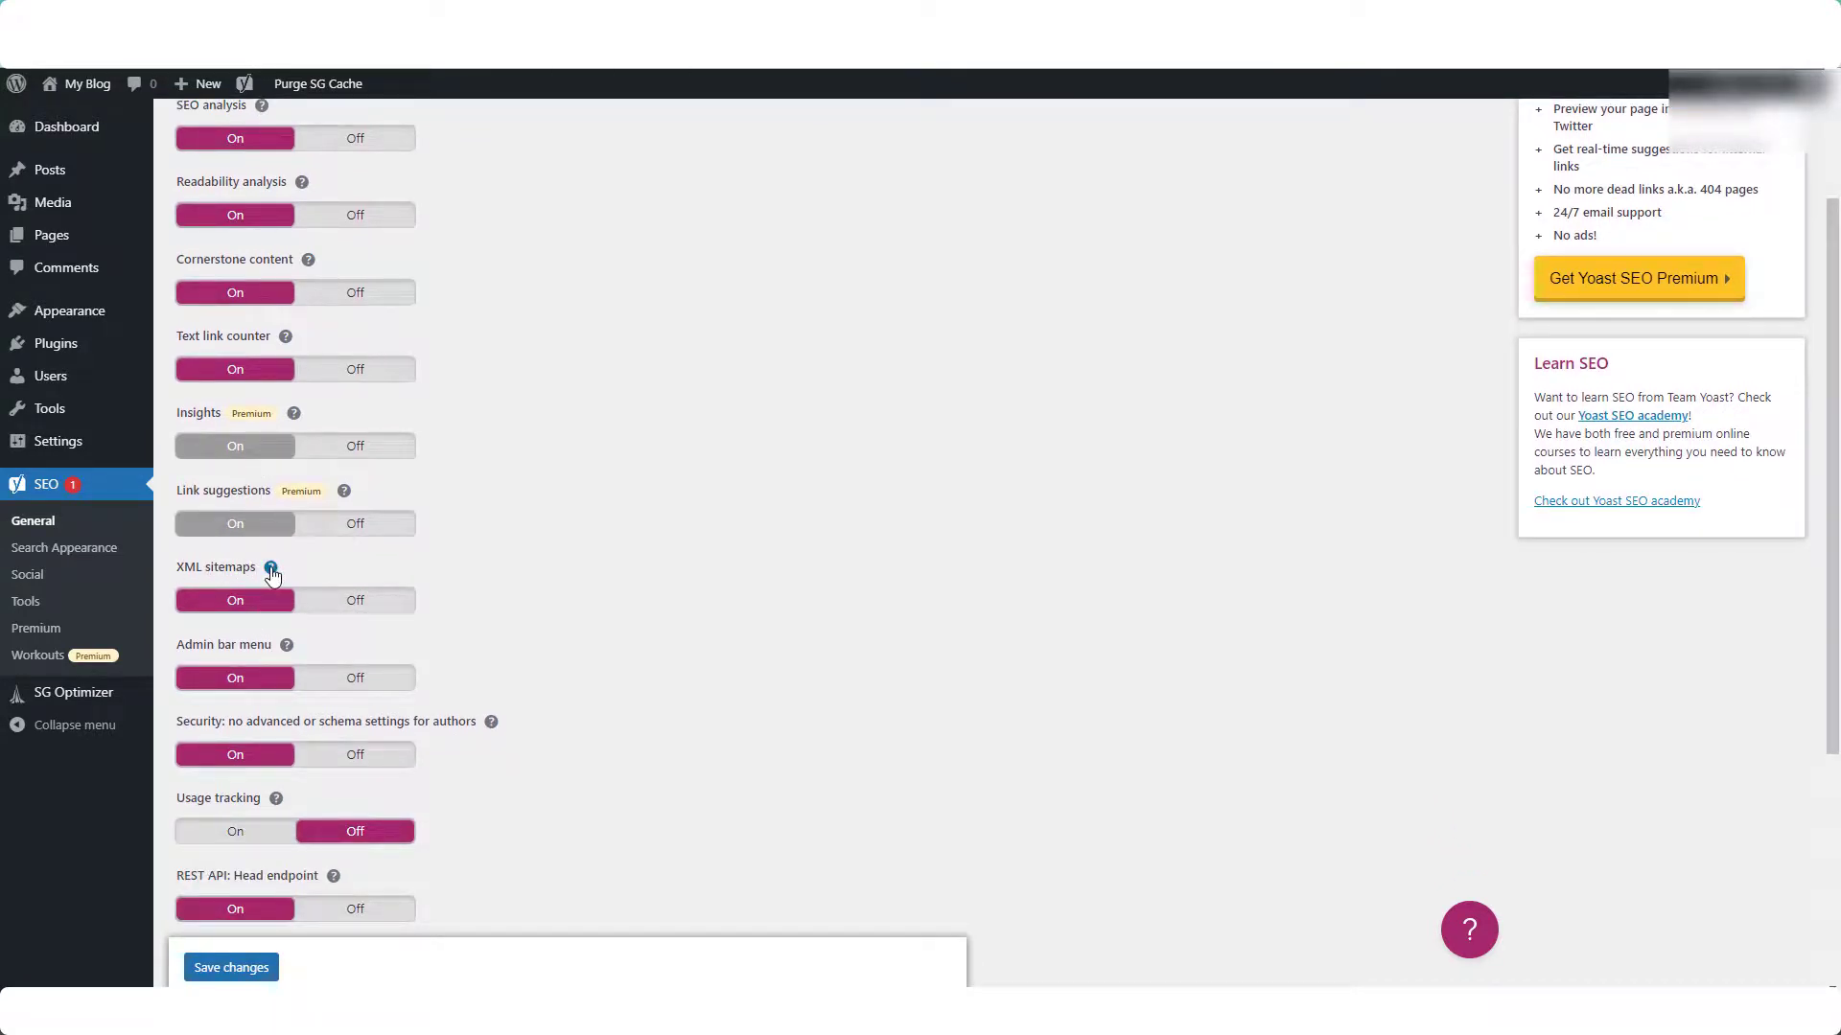
click(271, 571)
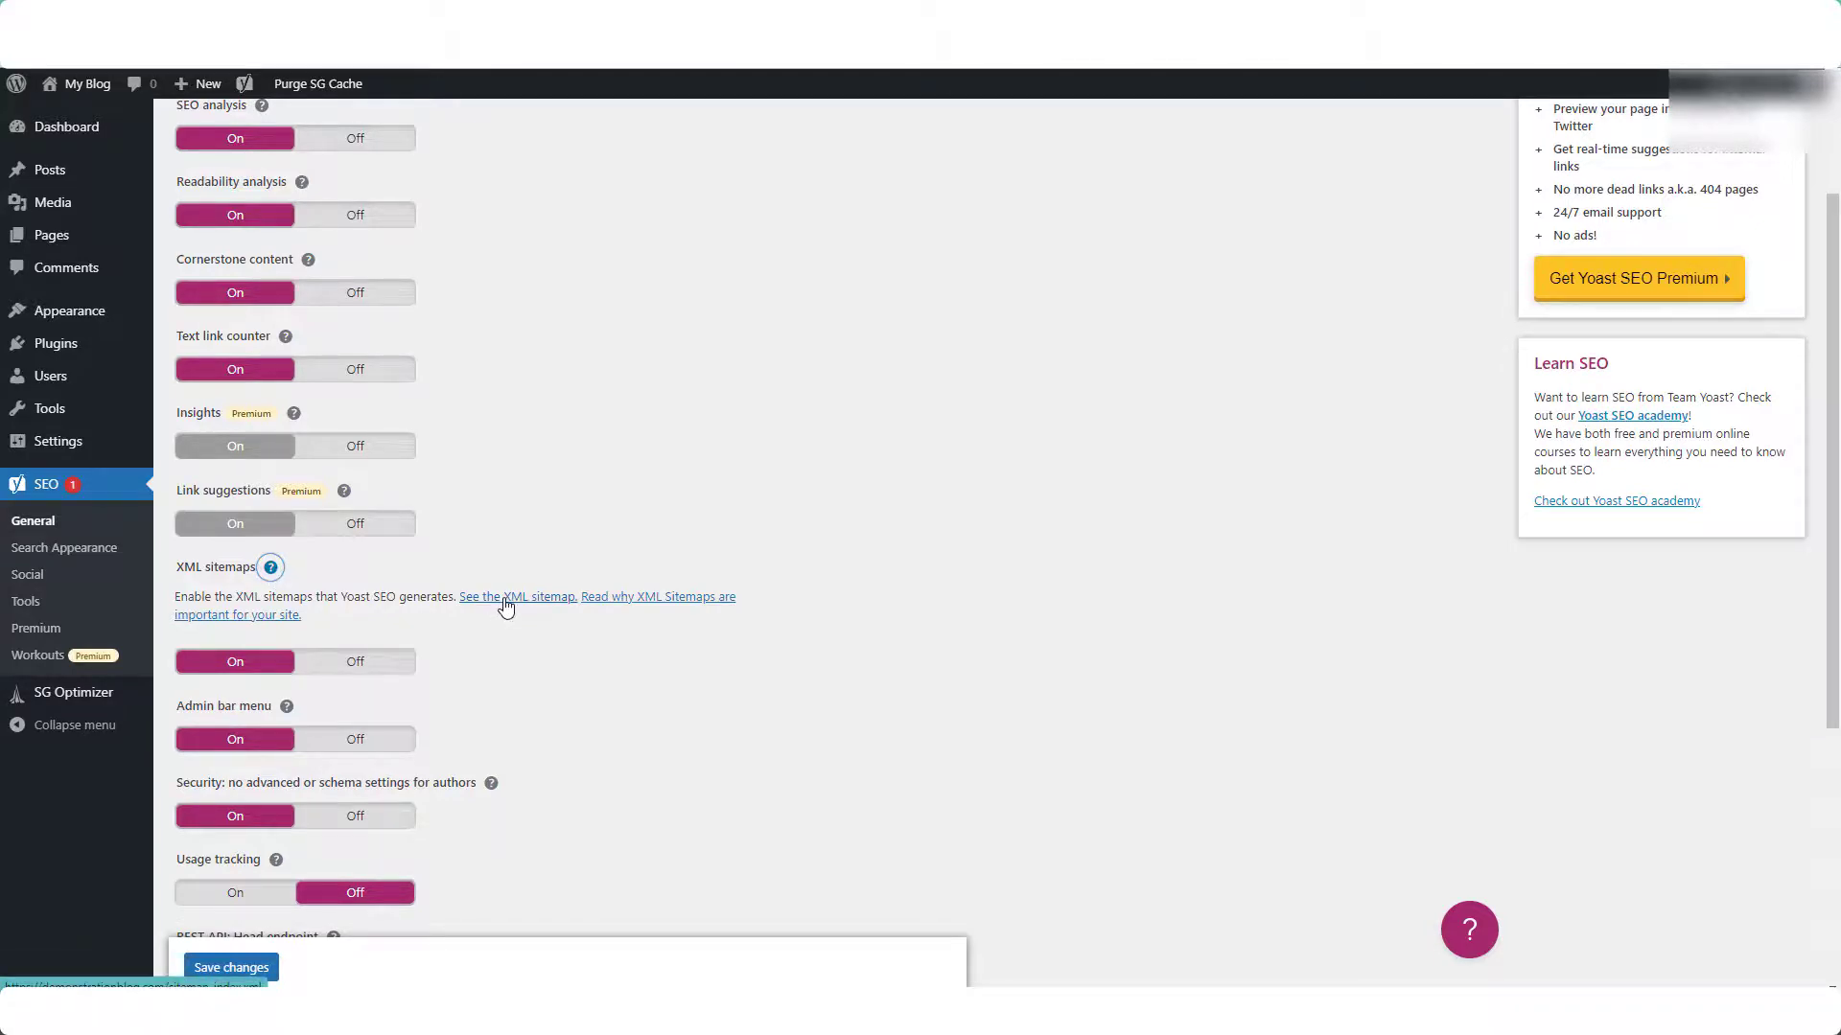
click(505, 604)
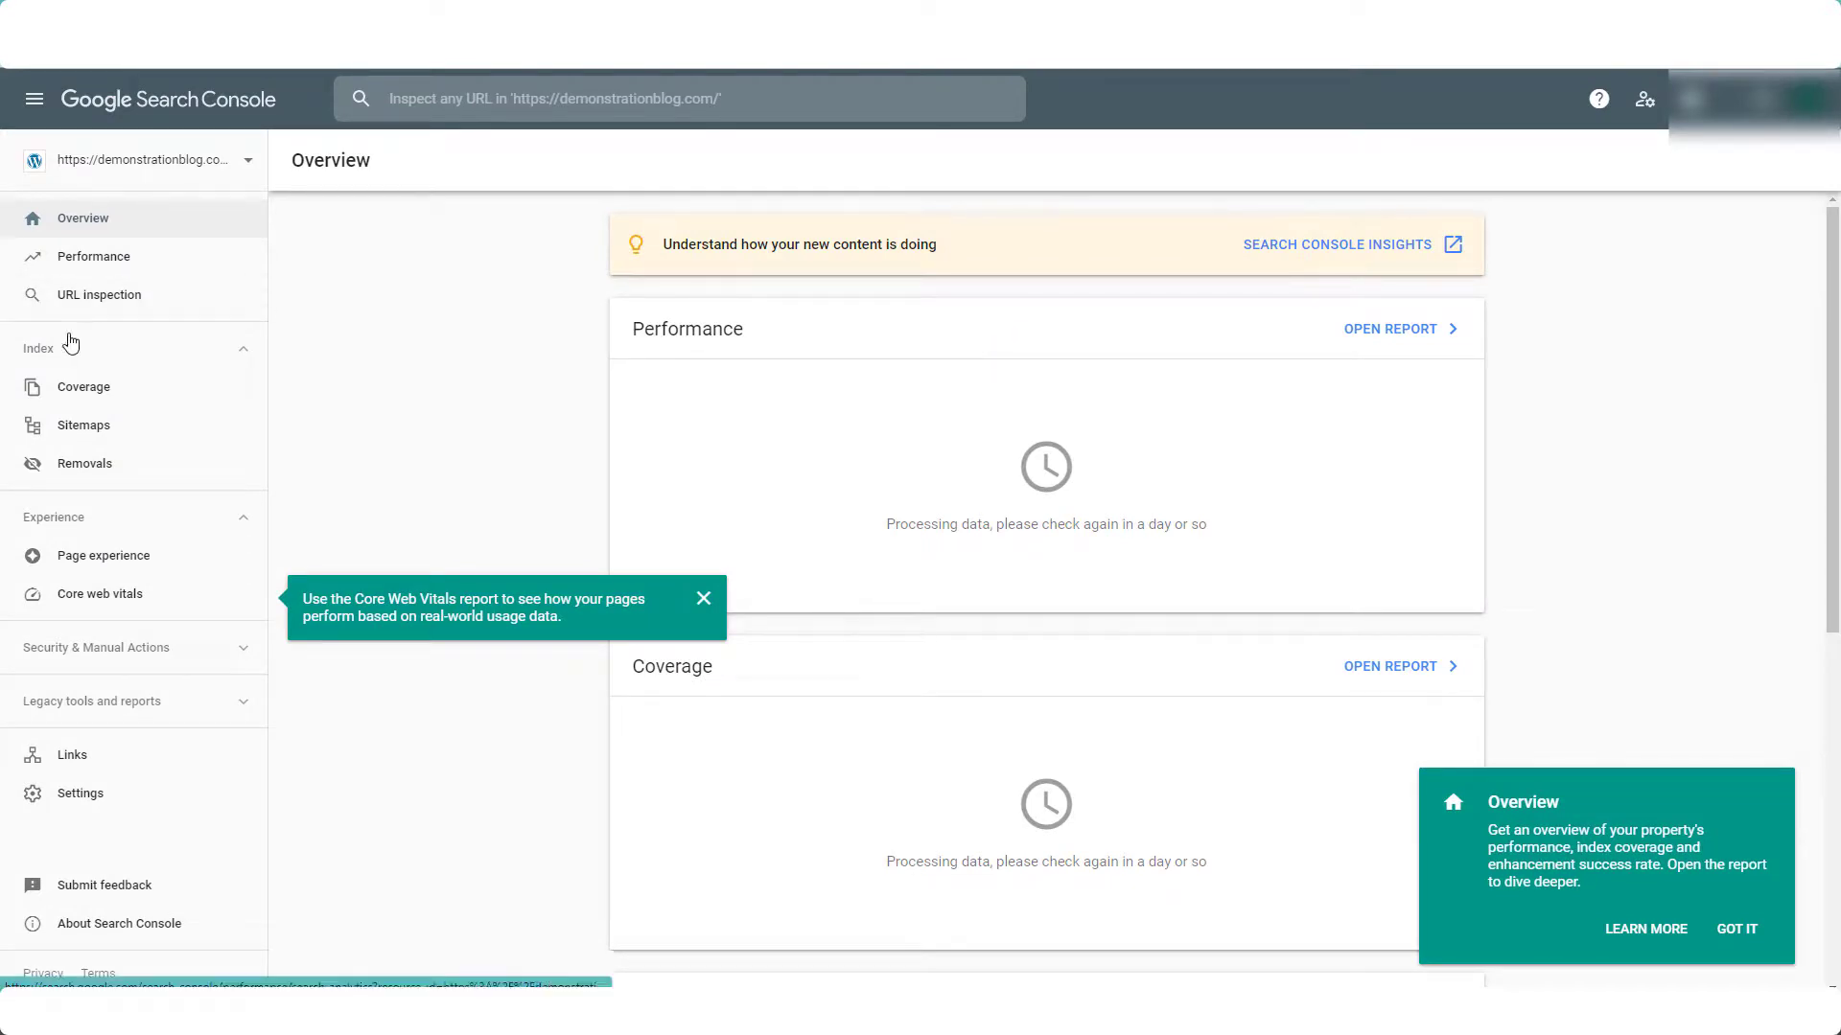
click(75, 433)
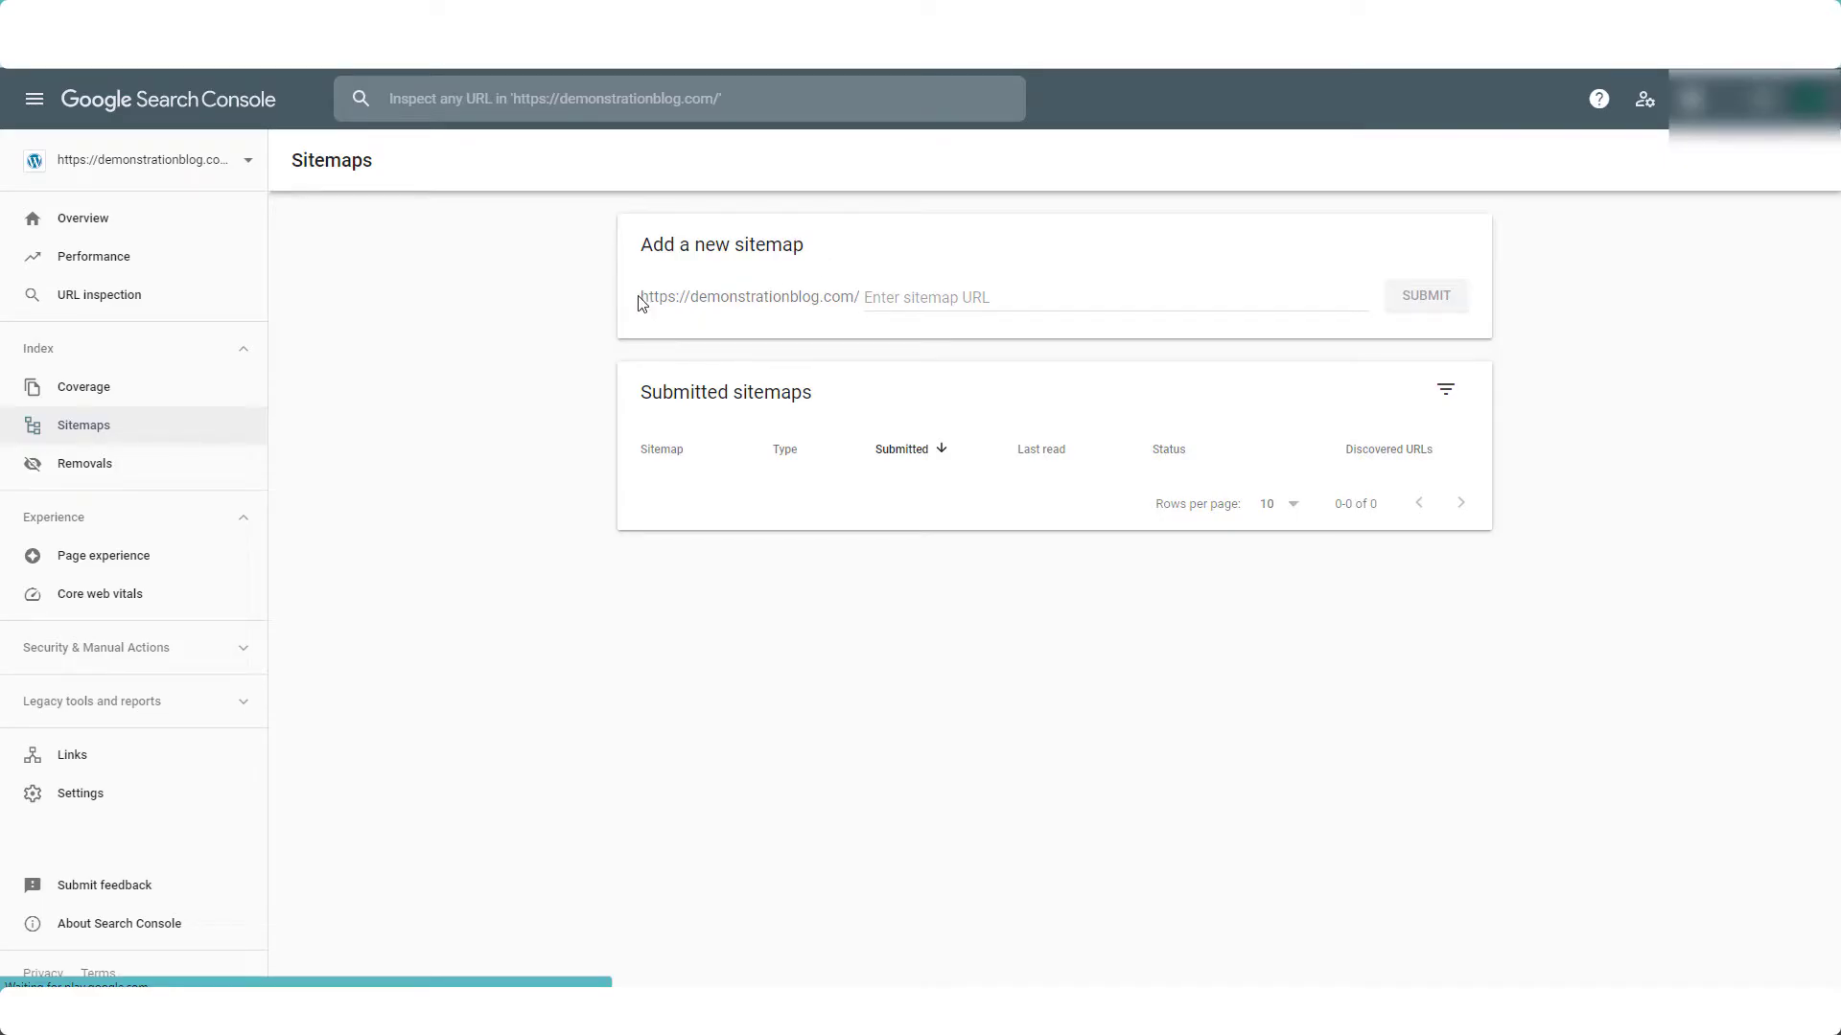
drag(640, 297, 856, 311)
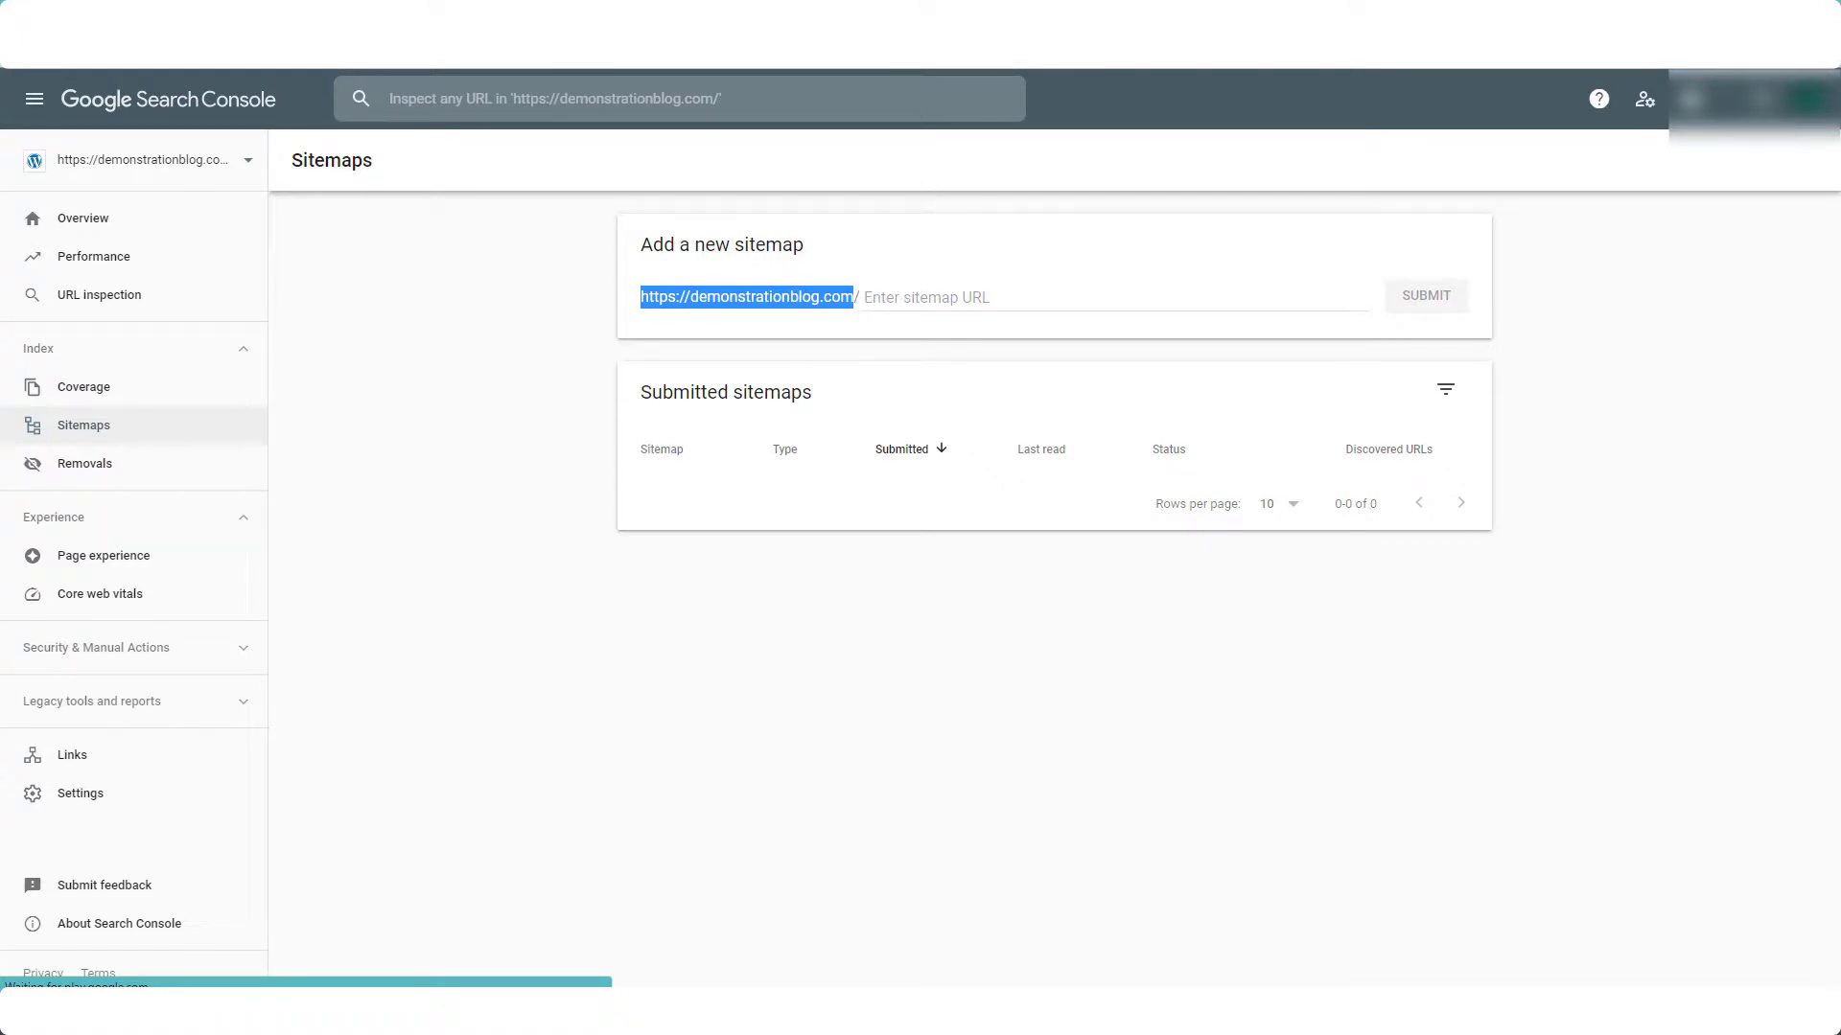
click(614, 15)
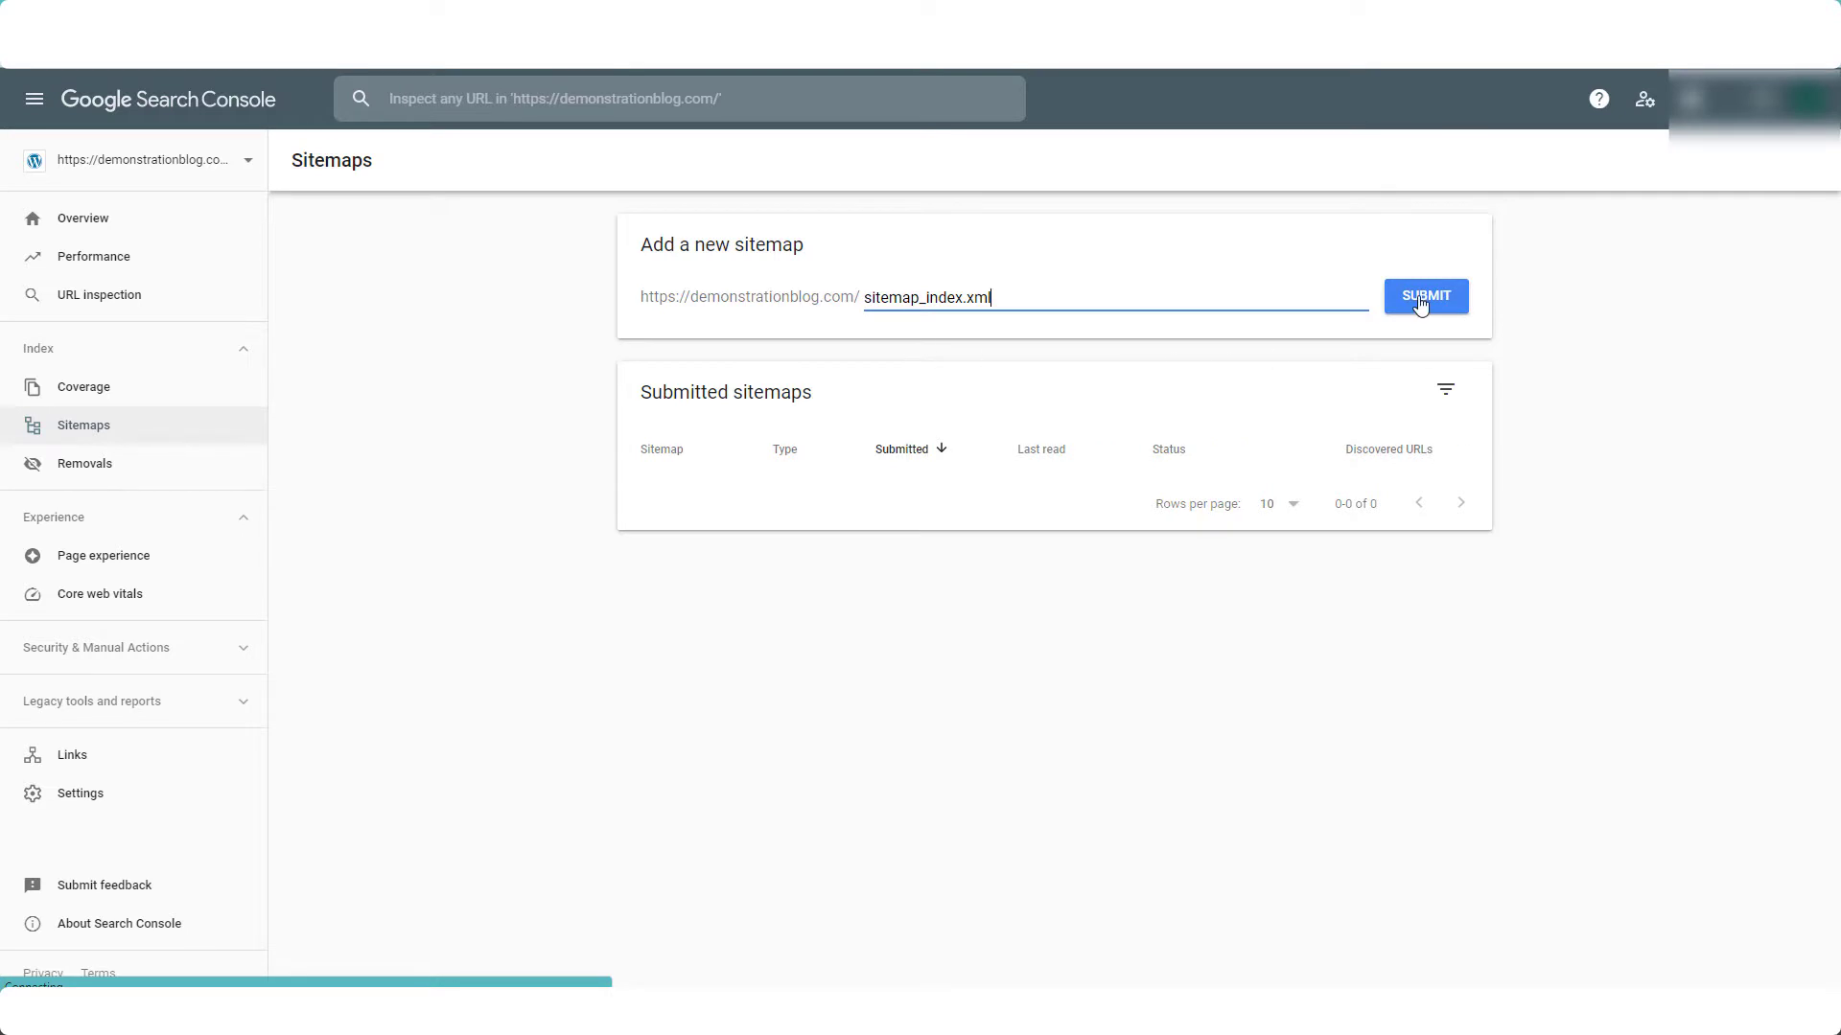
click(1420, 304)
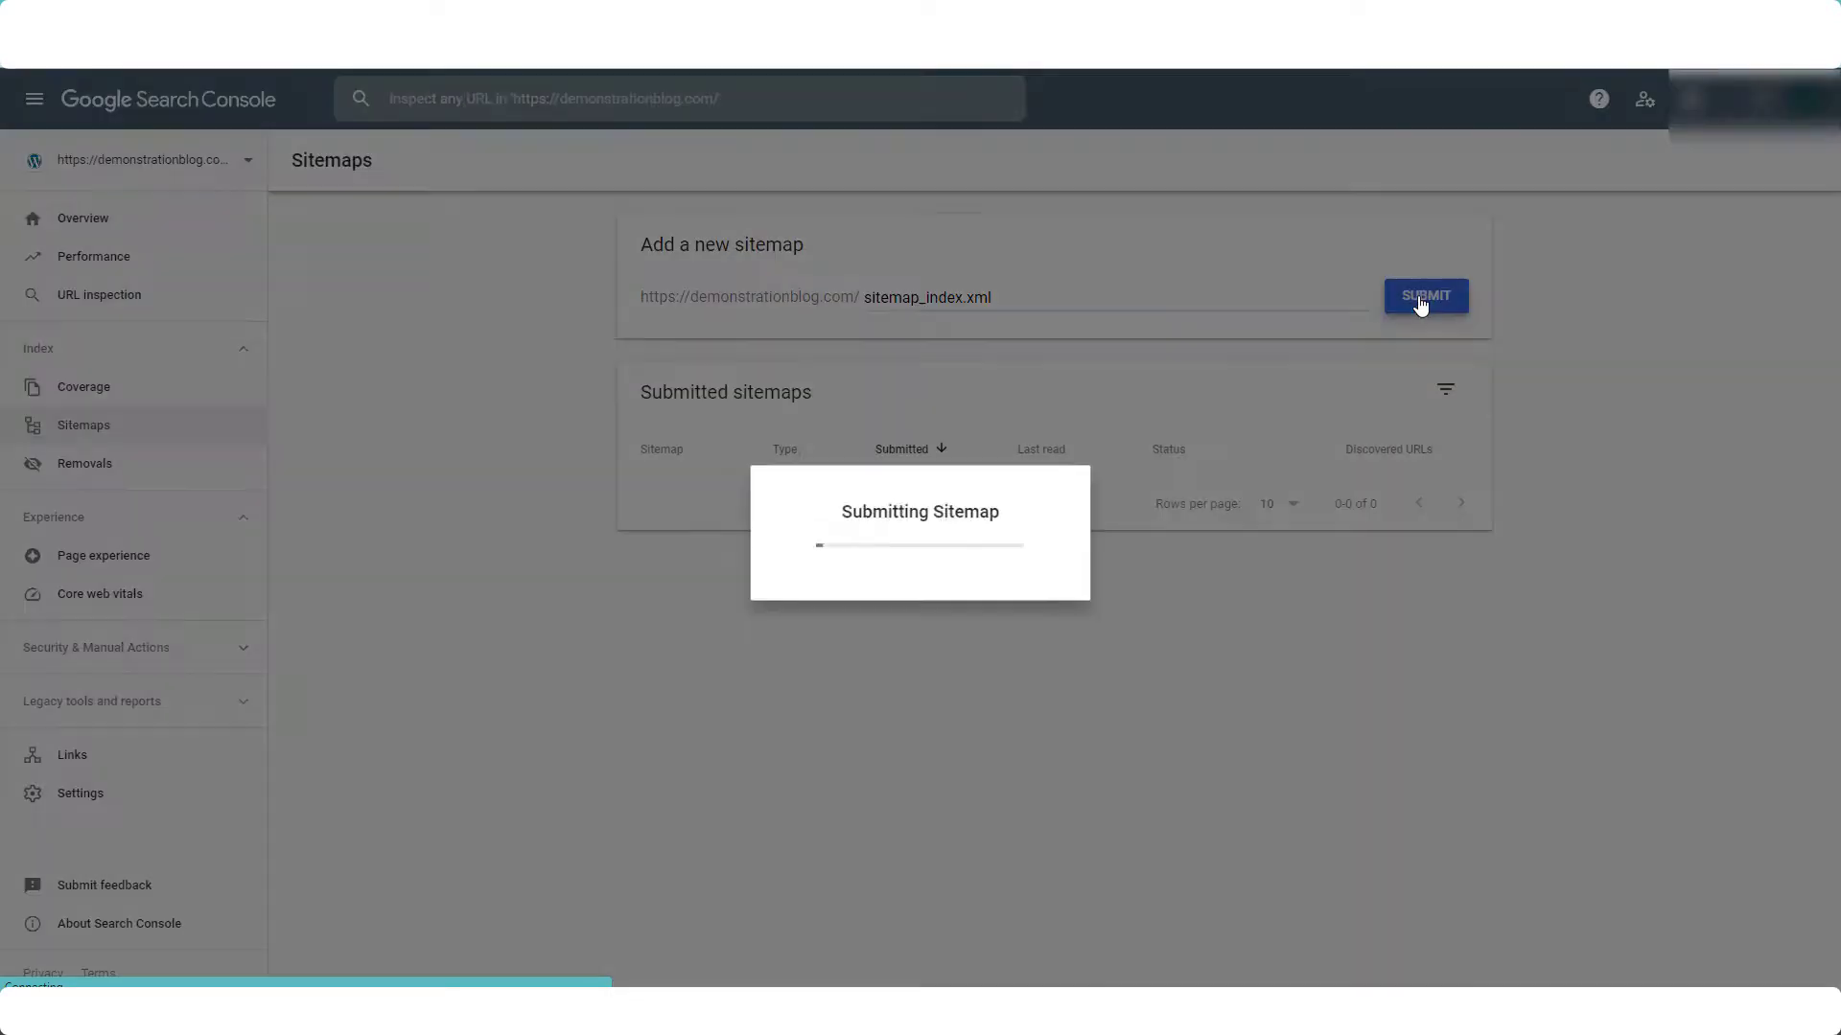